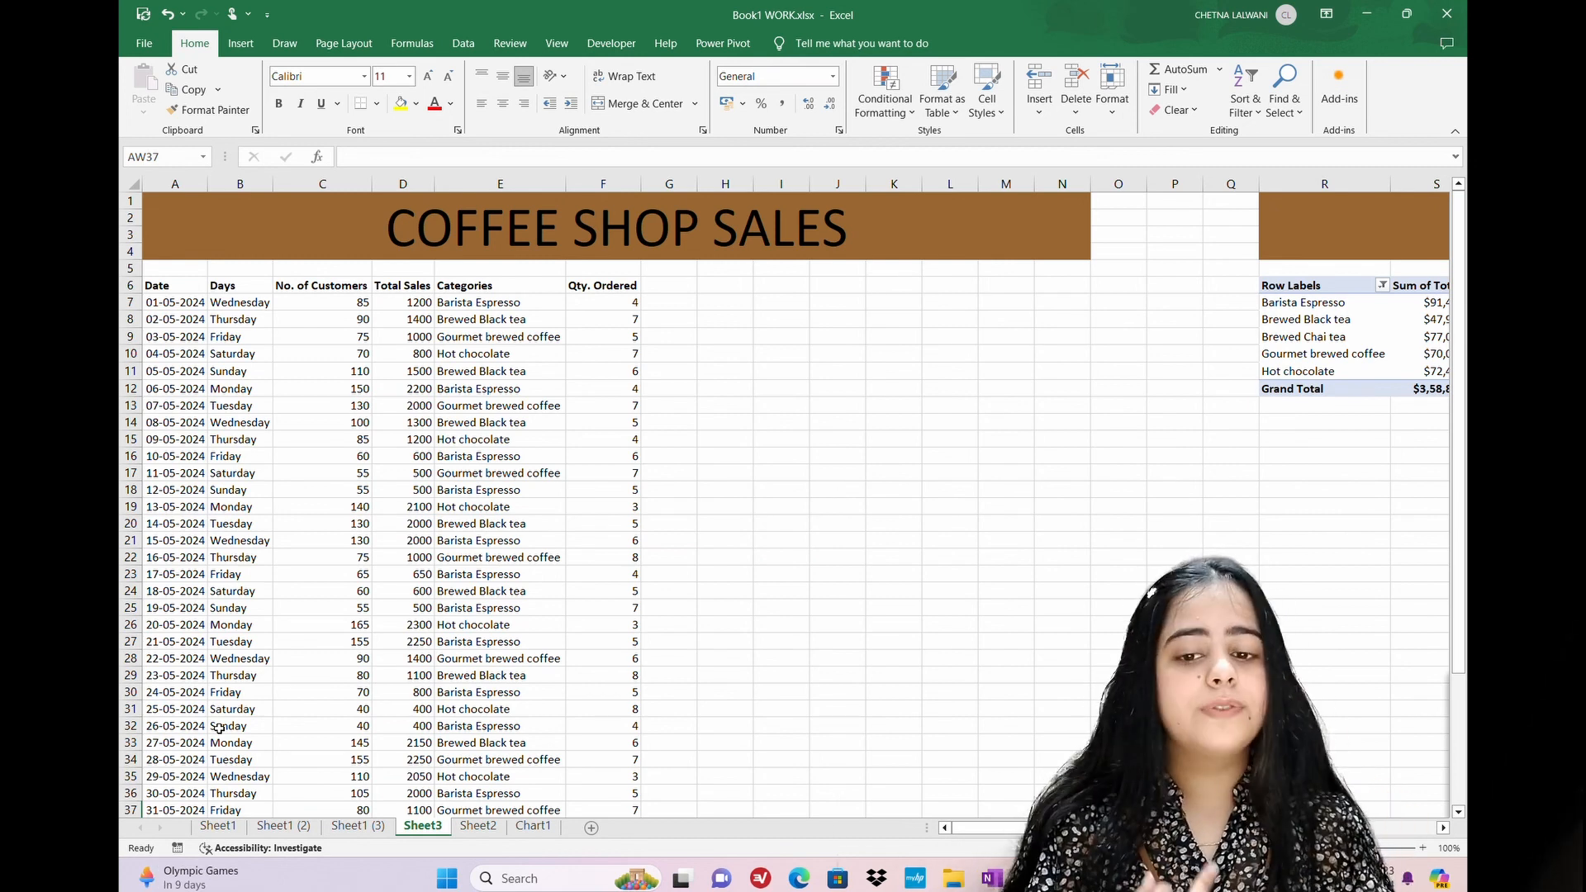
Insert a 3-D line chart from the Days and No. of Customers data in B7:C37, enlarged and placed beside the table.
{"action": "left_click", "coordinate": [249, 305]}
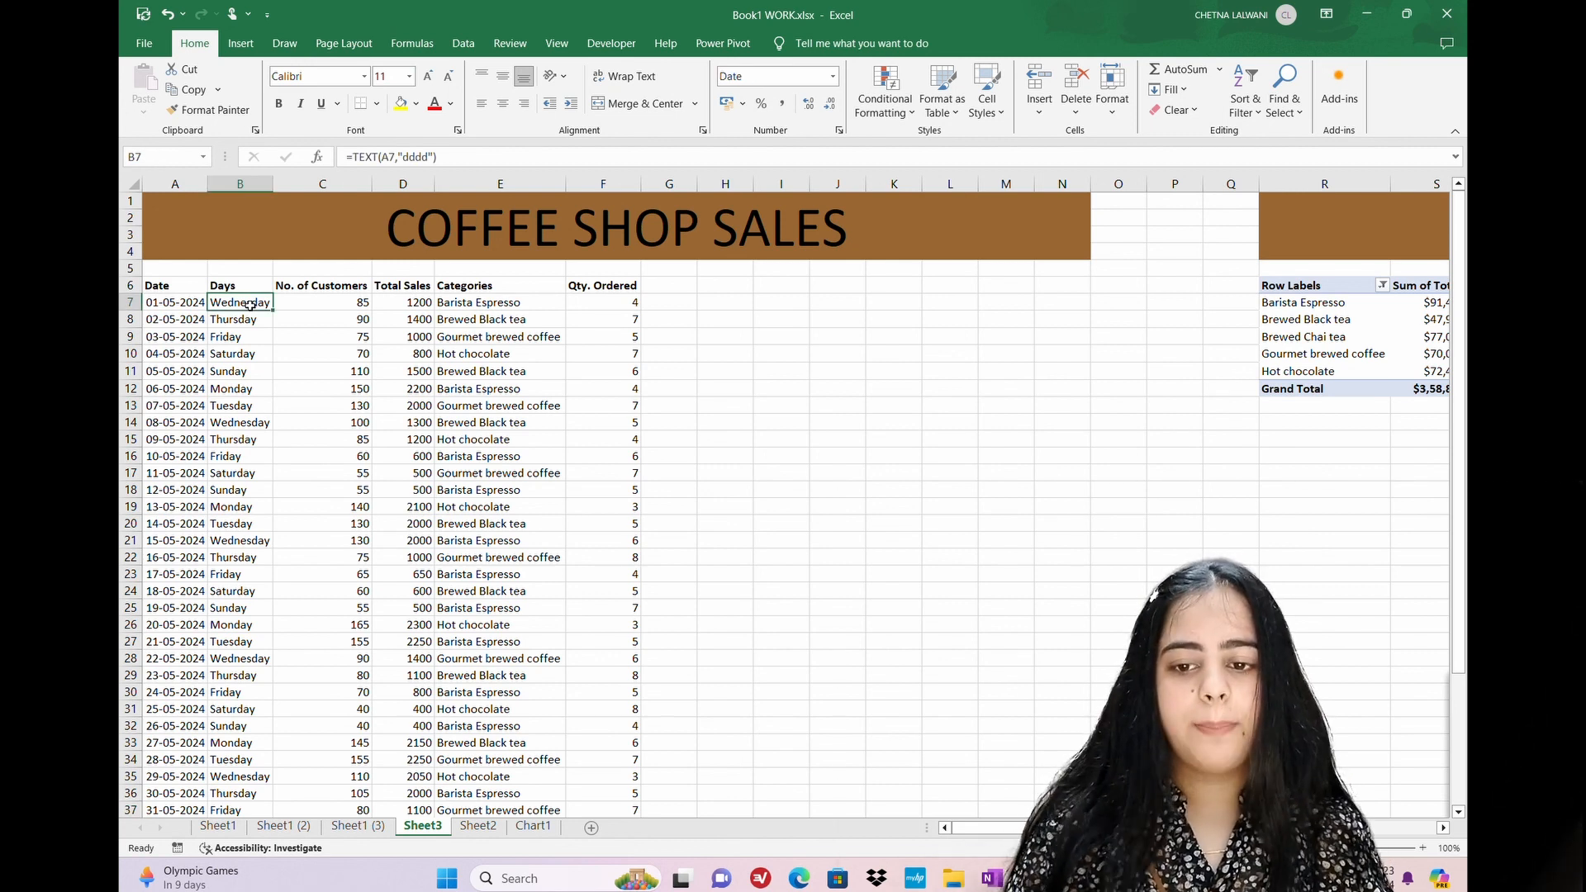
{"action": "key", "text": "shift+Right"}
{"action": "key", "text": "ctrl+shift+Down"}
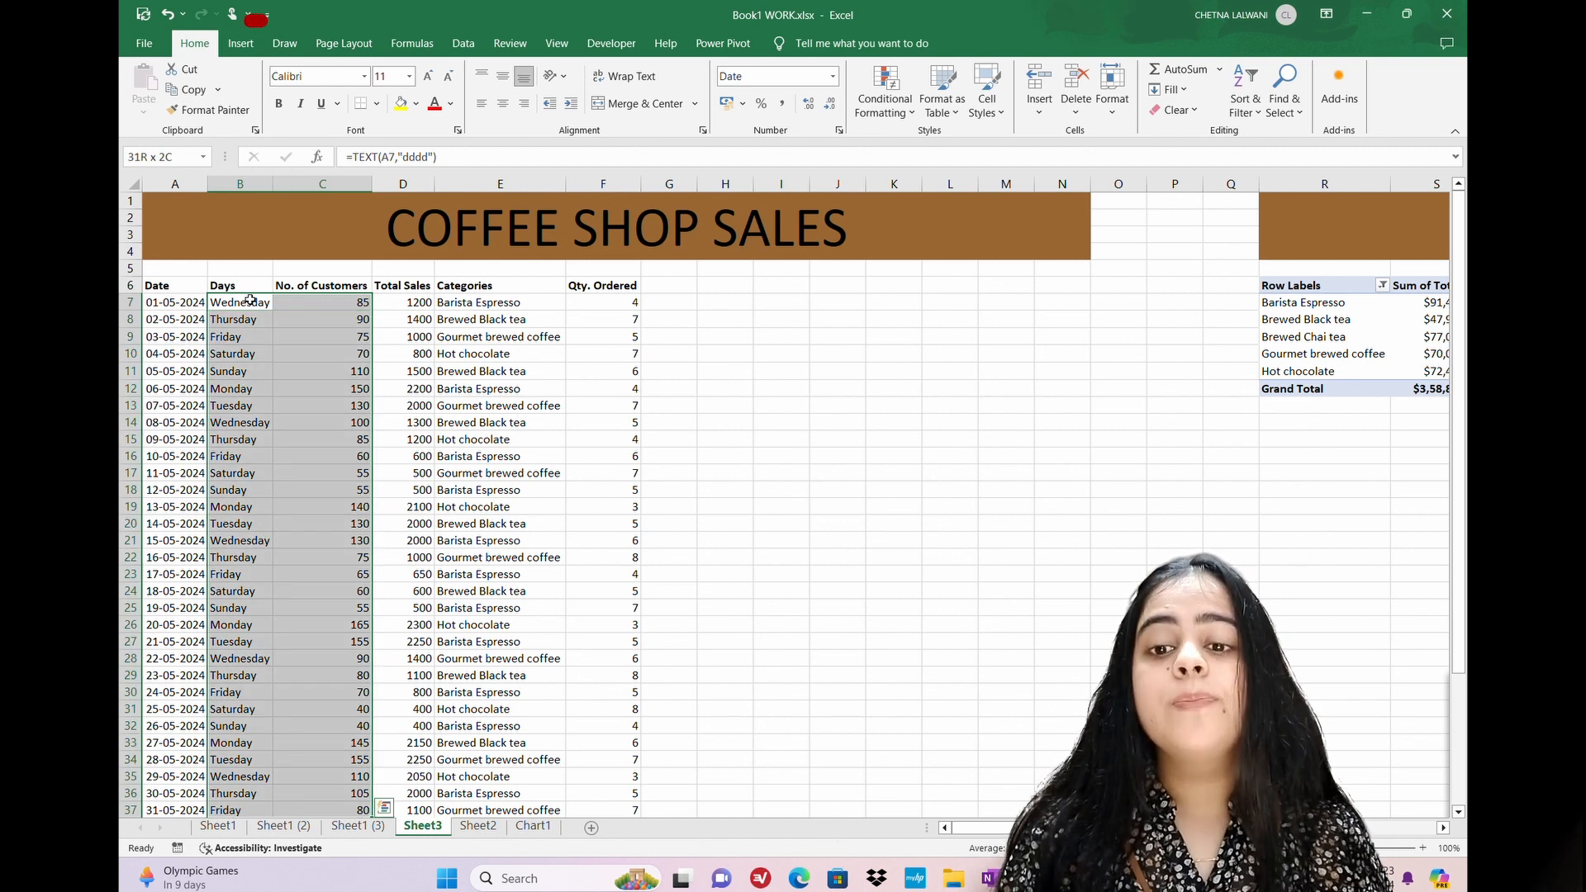
{"action": "left_click", "coordinate": [253, 52]}
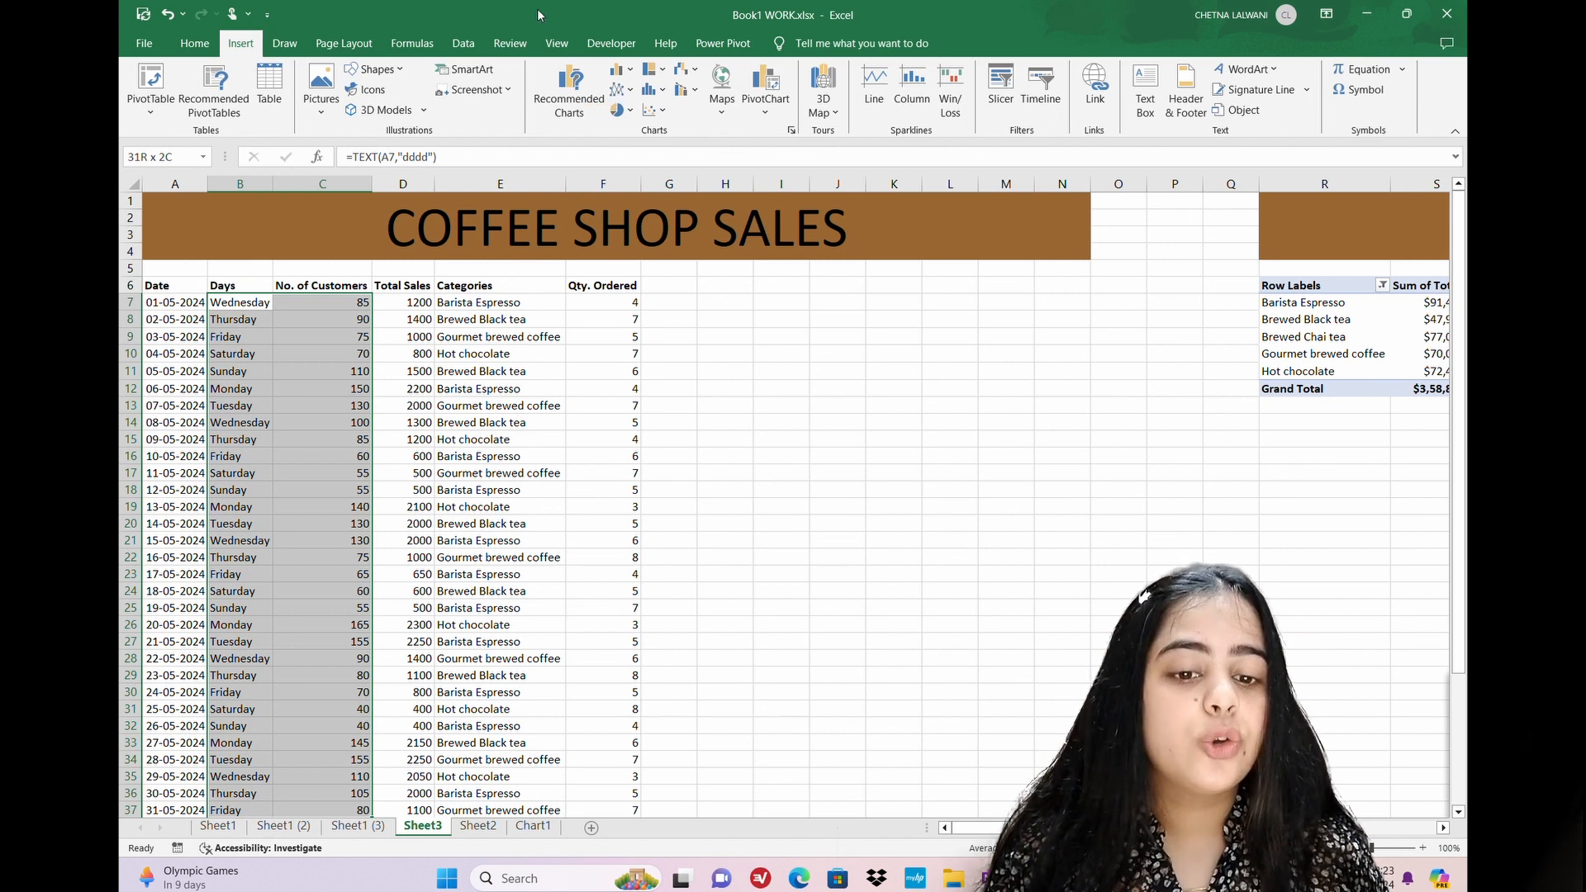
{"action": "left_click", "coordinate": [626, 88]}
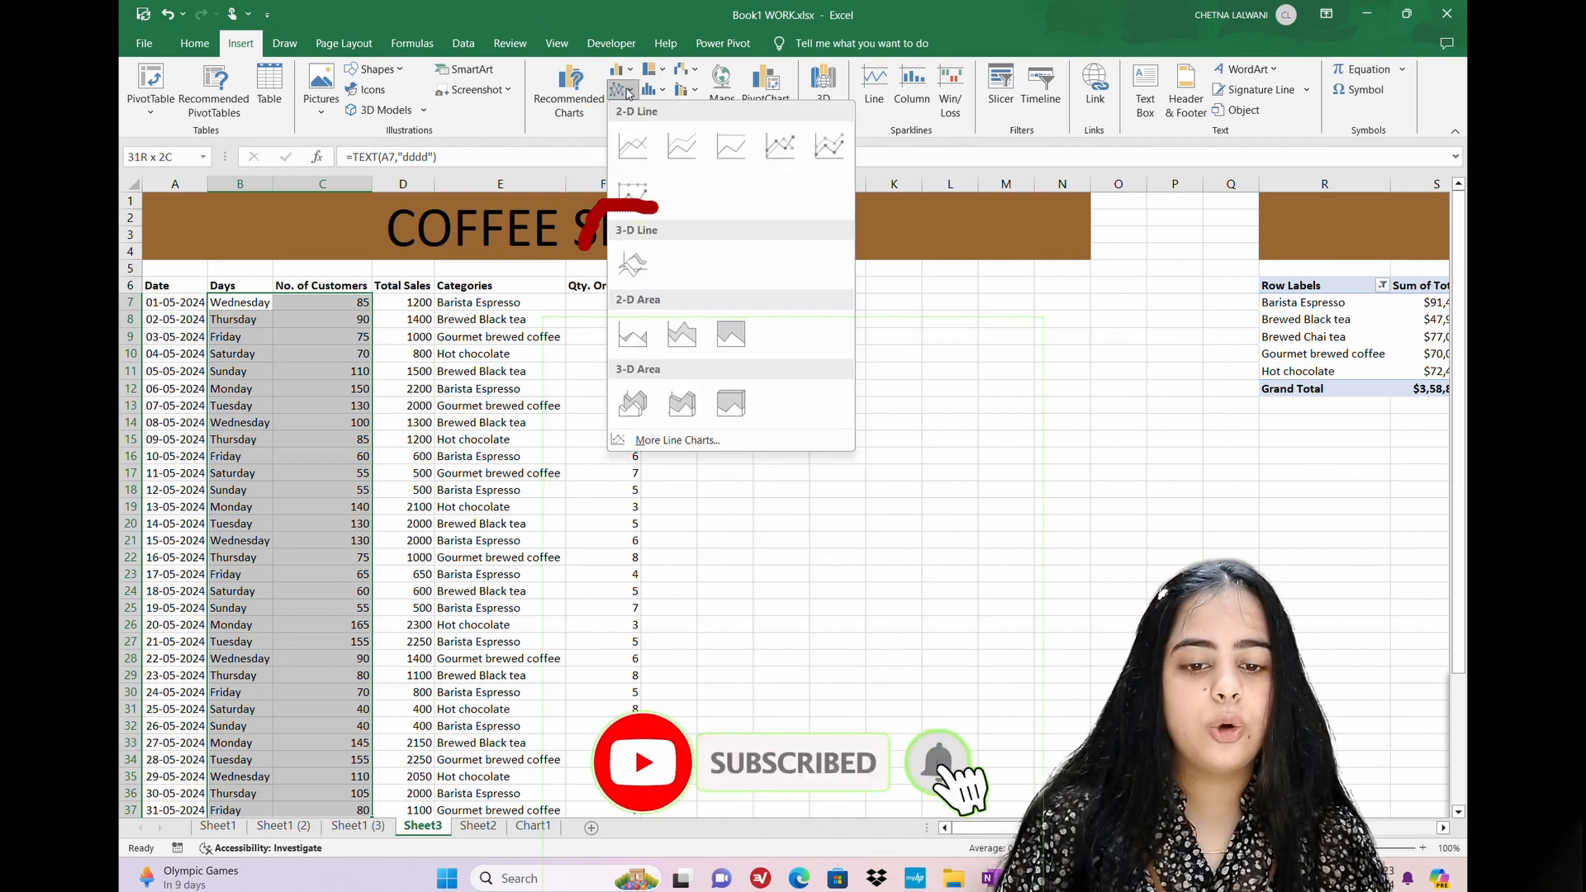
{"action": "left_click", "coordinate": [649, 261]}
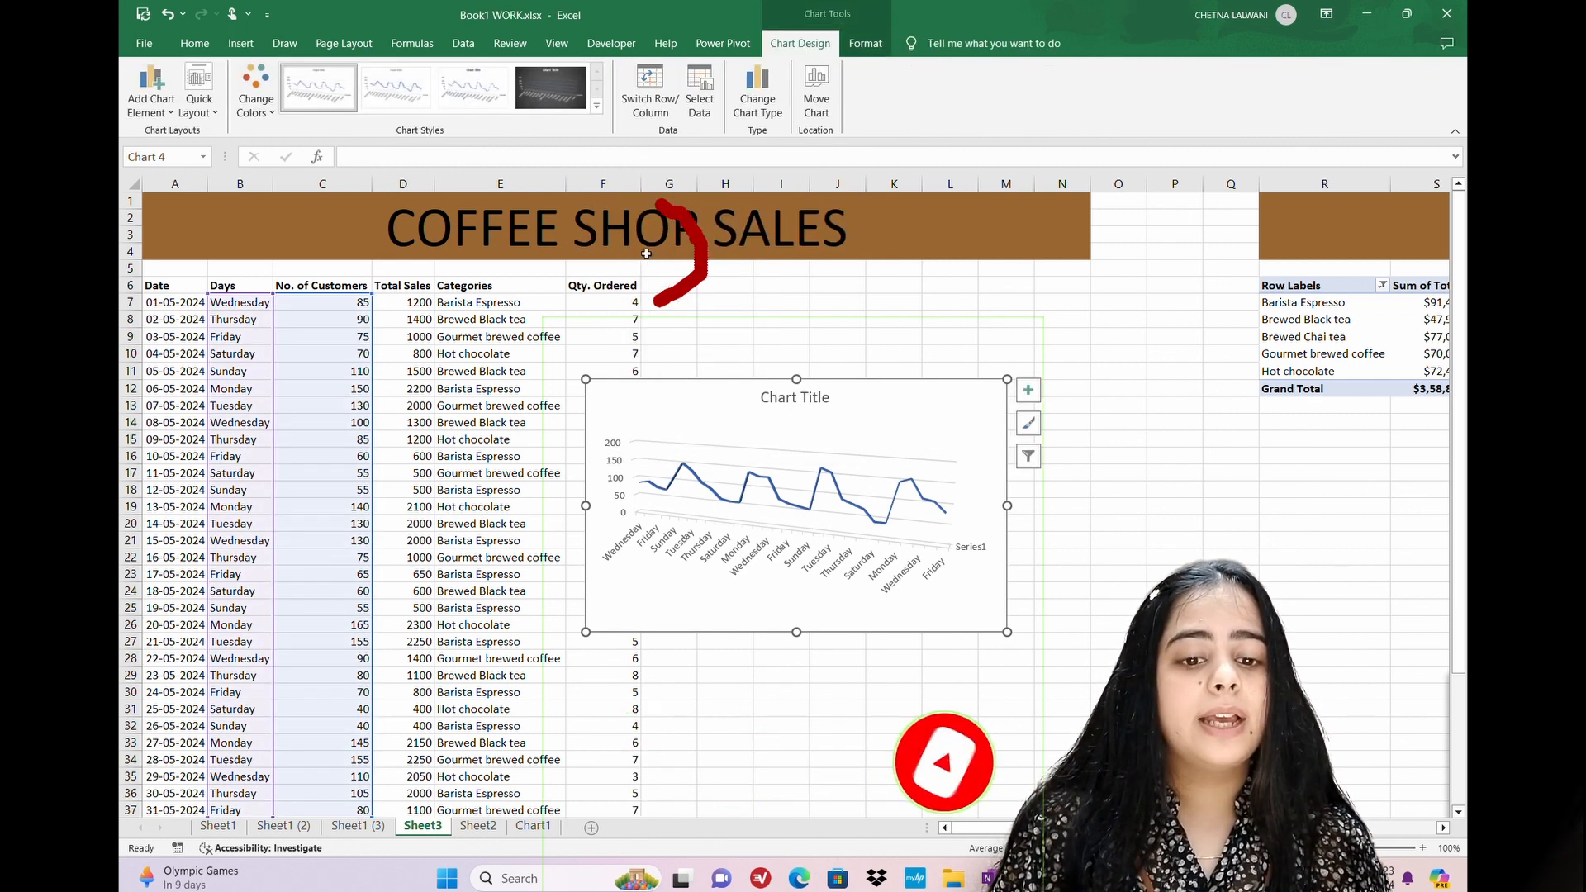
{"action": "left_click_drag", "start_coordinate": [927, 389], "coordinate": [1156, 250]}
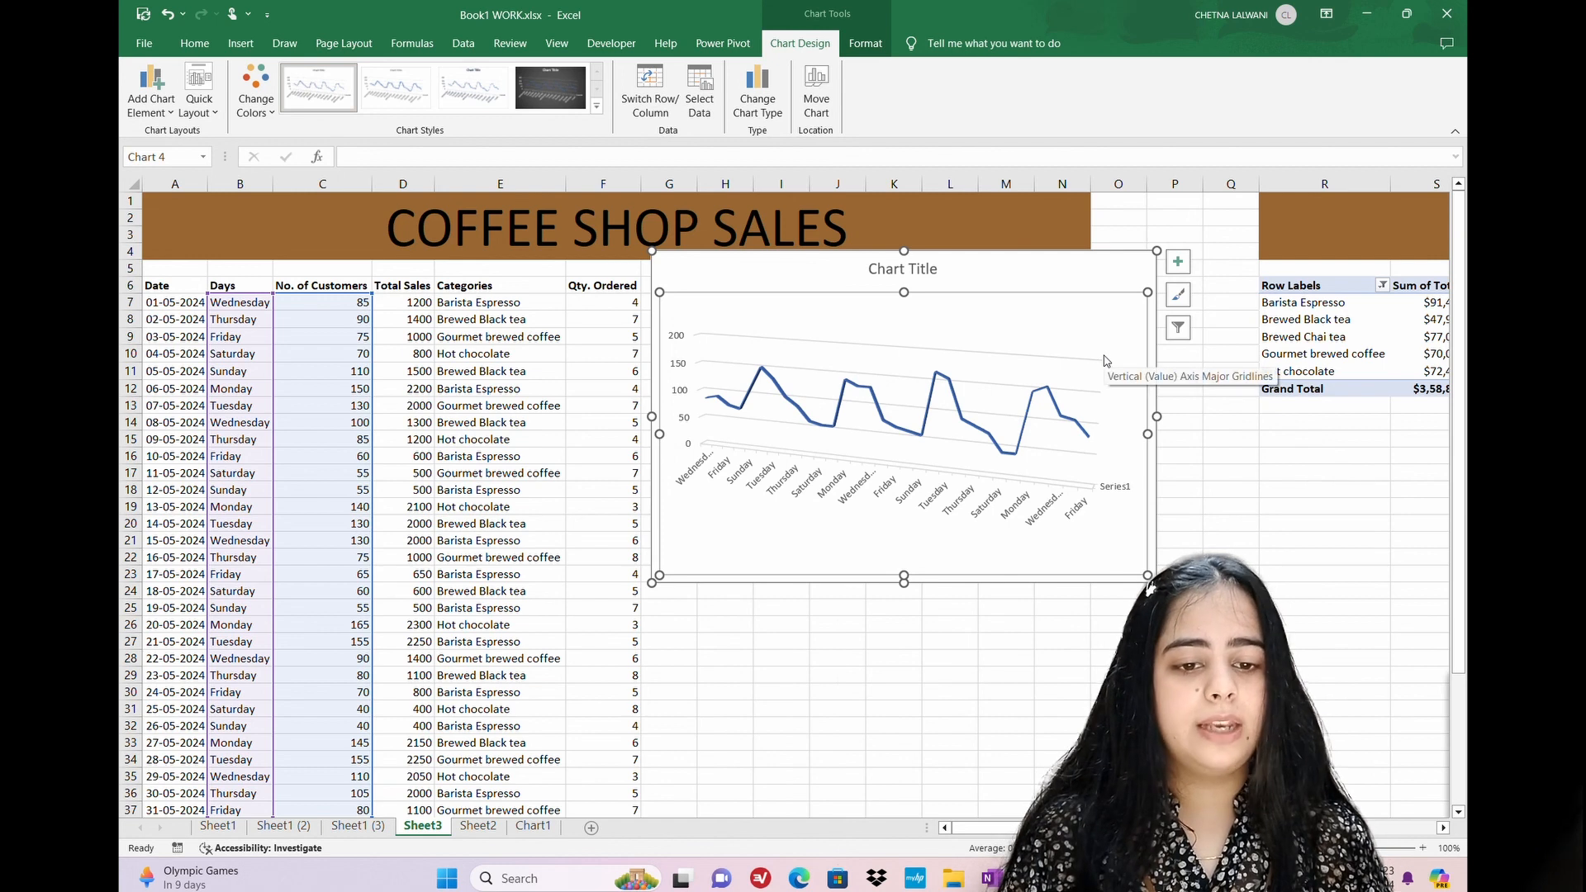
{"action": "left_click_drag", "start_coordinate": [1129, 281], "coordinate": [1147, 369]}
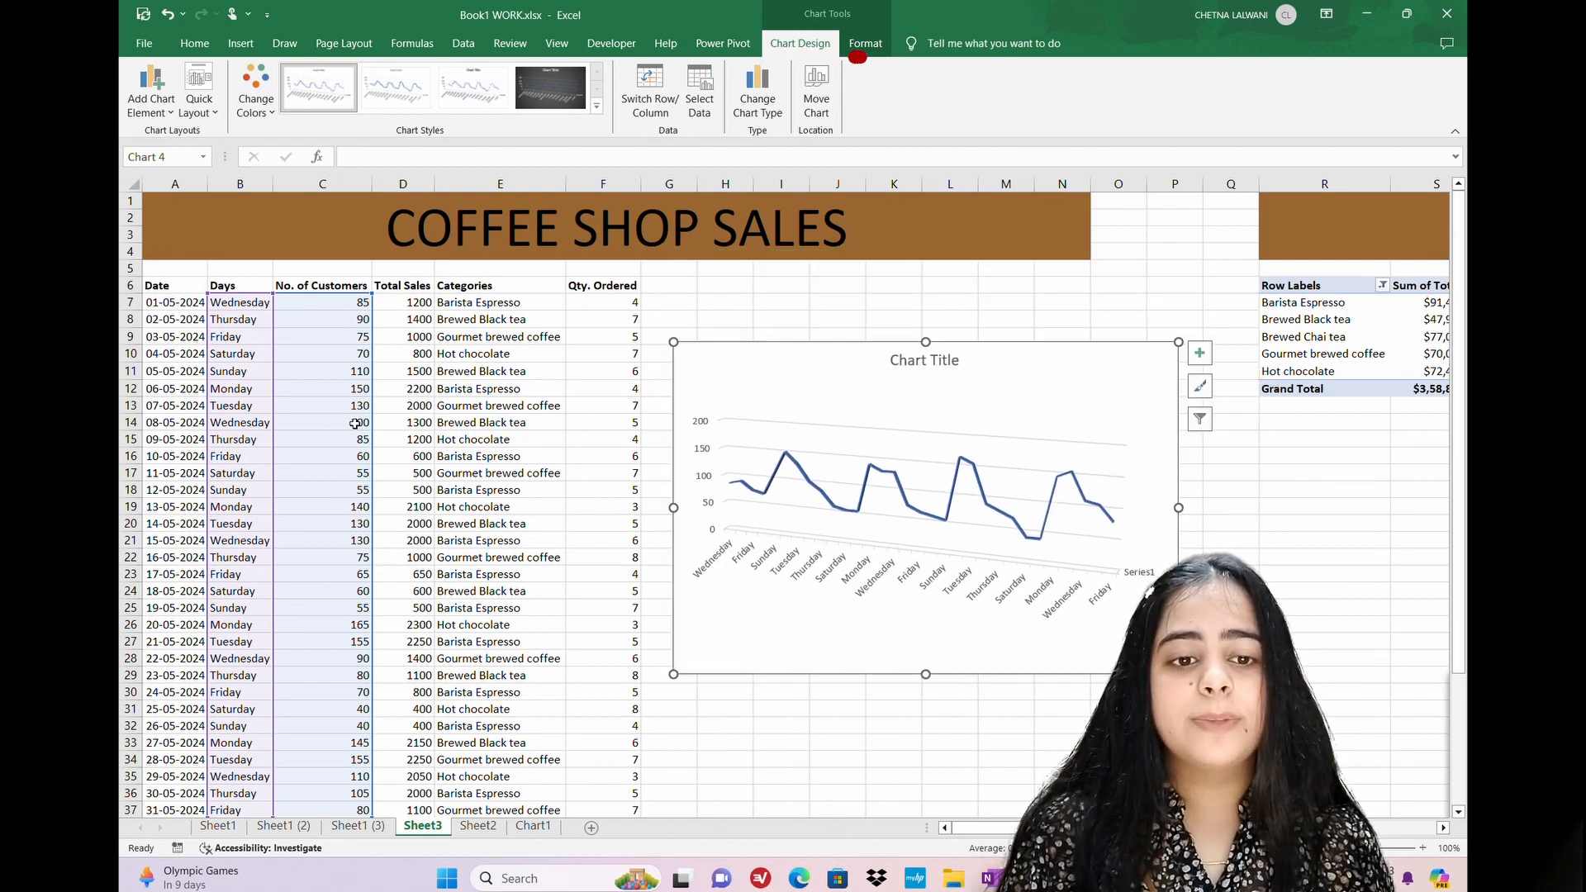
Preview the chart element options for the line chart, including axis titles, data table, legend and drop lines.
{"action": "left_click", "coordinate": [165, 106]}
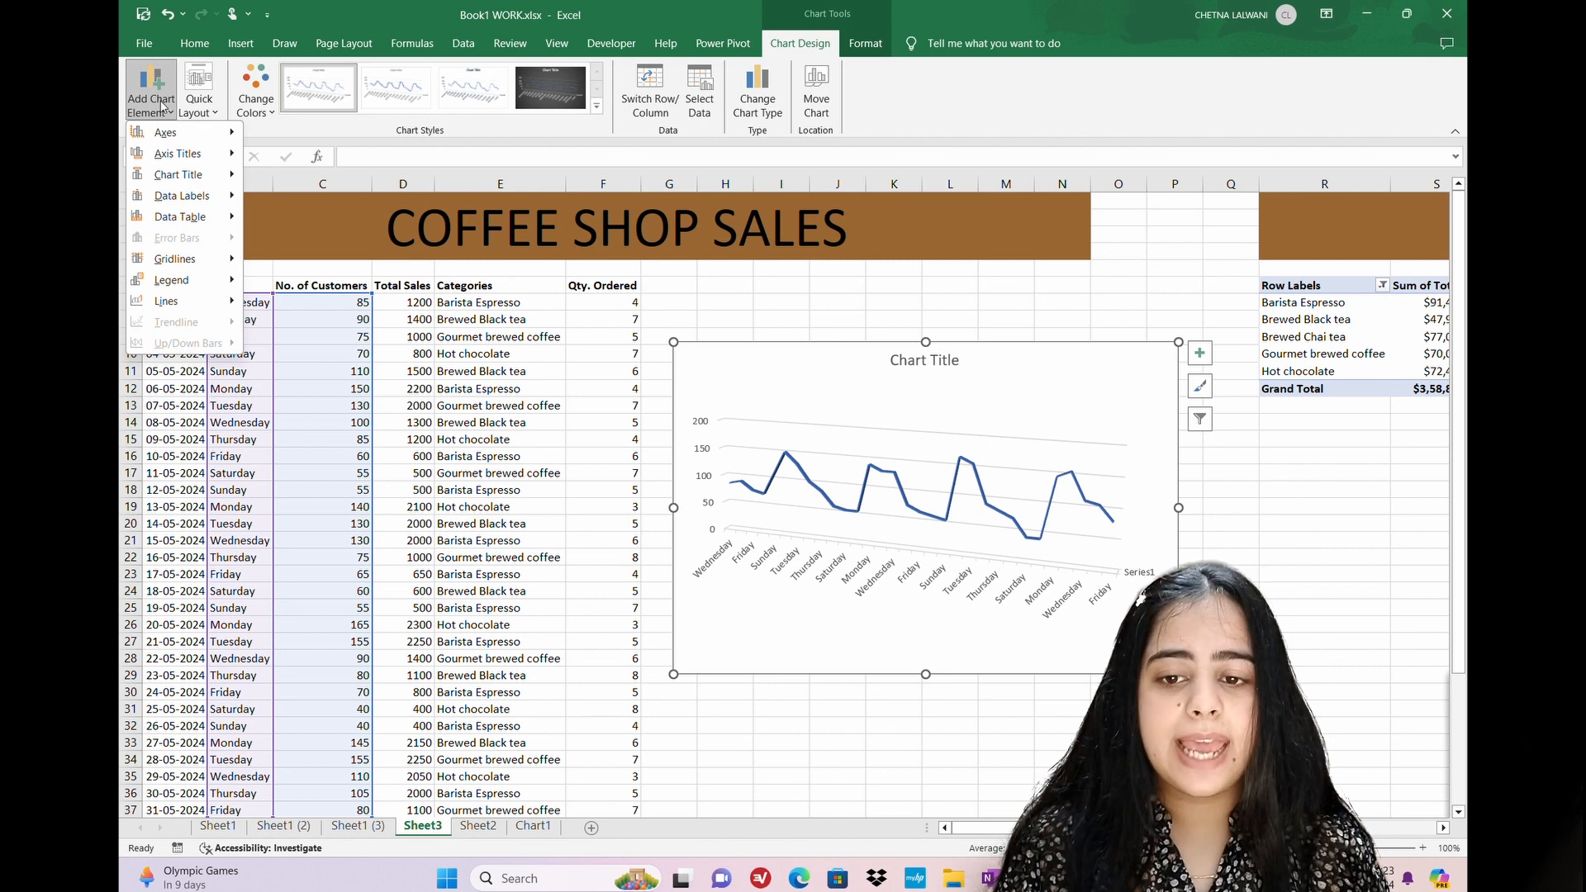
{"action": "mouse_move", "coordinate": [191, 134]}
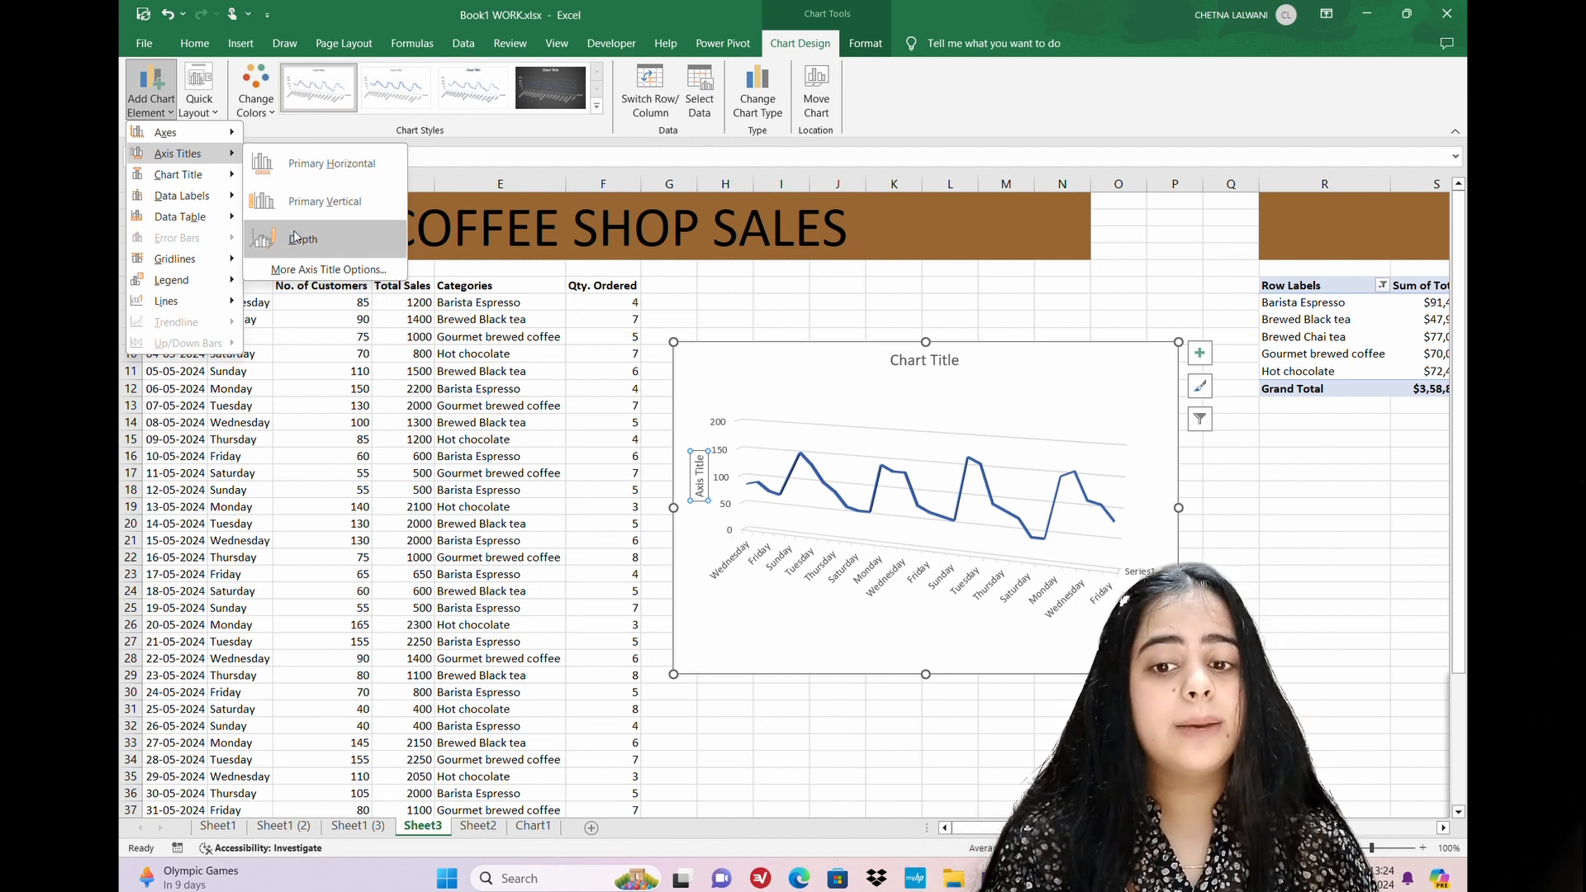
{"action": "mouse_move", "coordinate": [234, 180]}
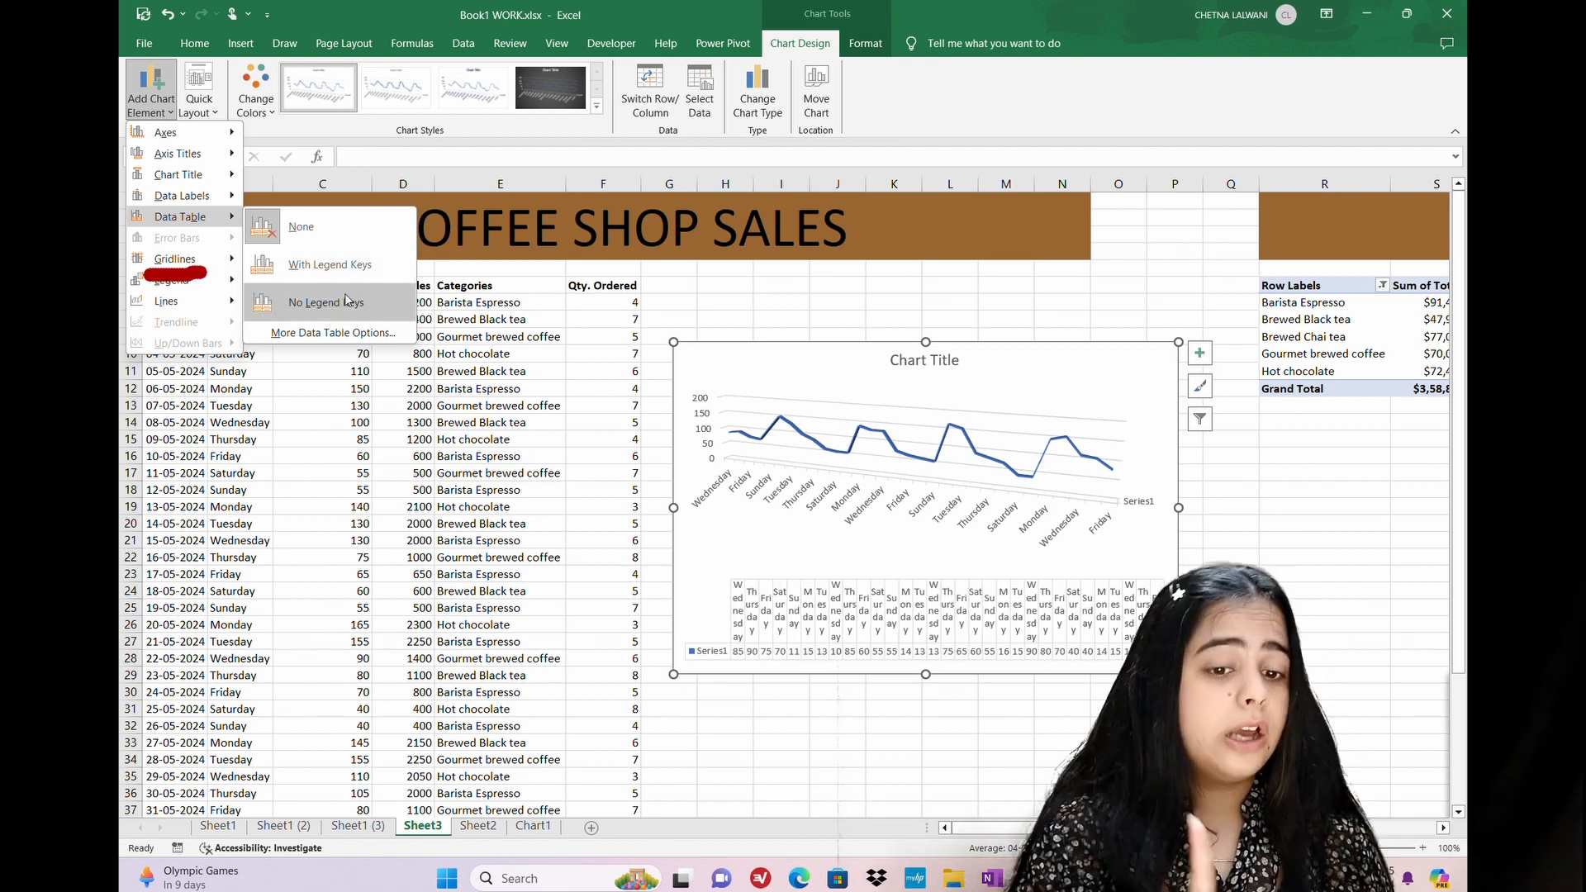
{"action": "mouse_move", "coordinate": [225, 267]}
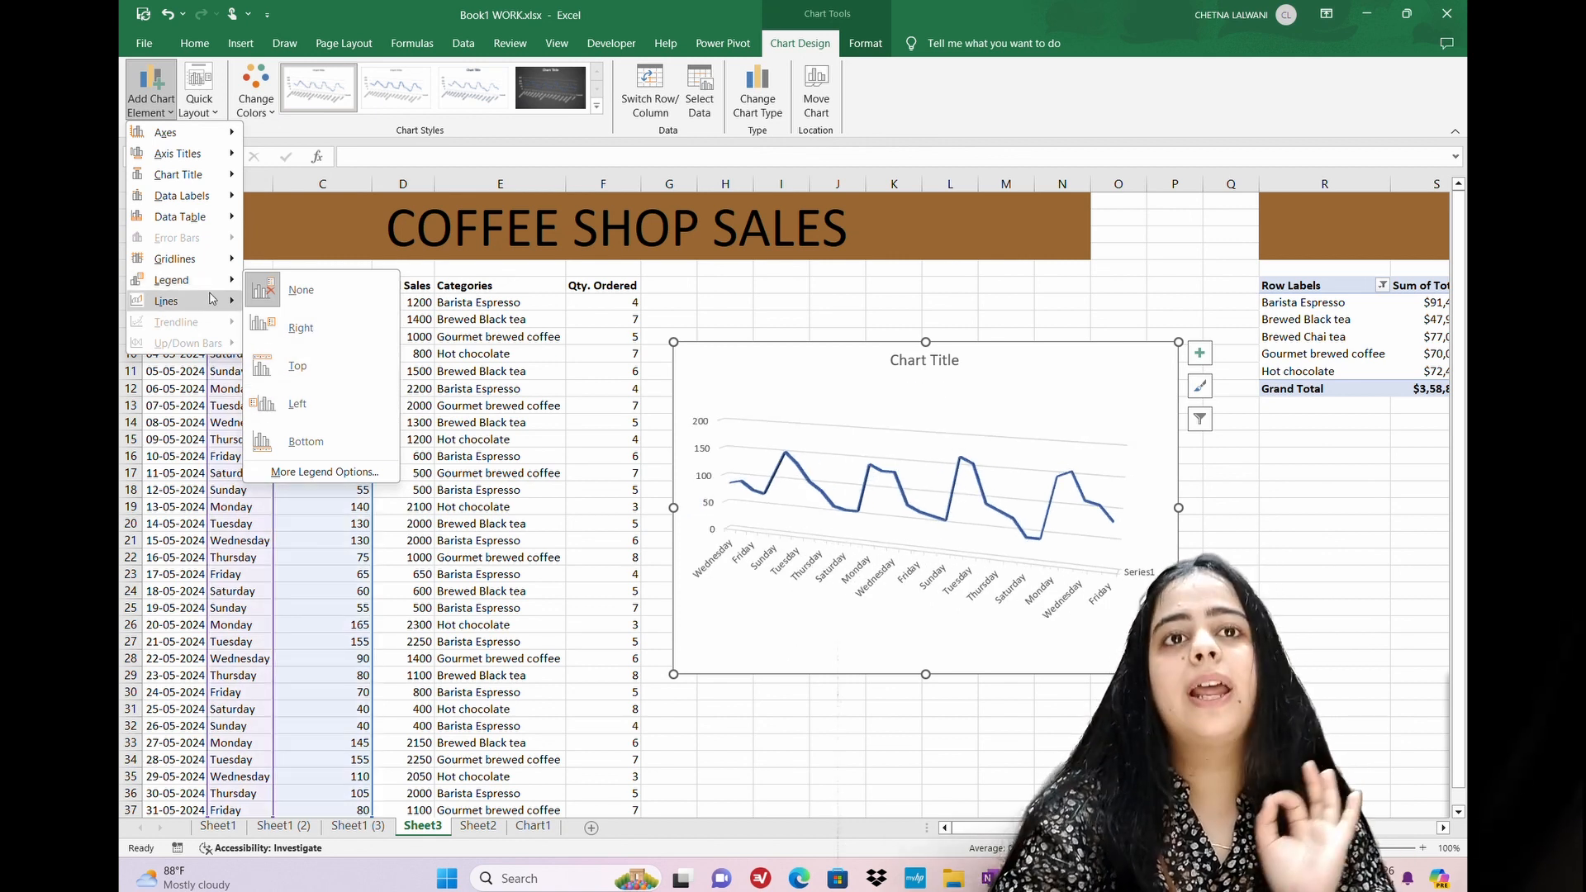
{"action": "mouse_move", "coordinate": [166, 300]}
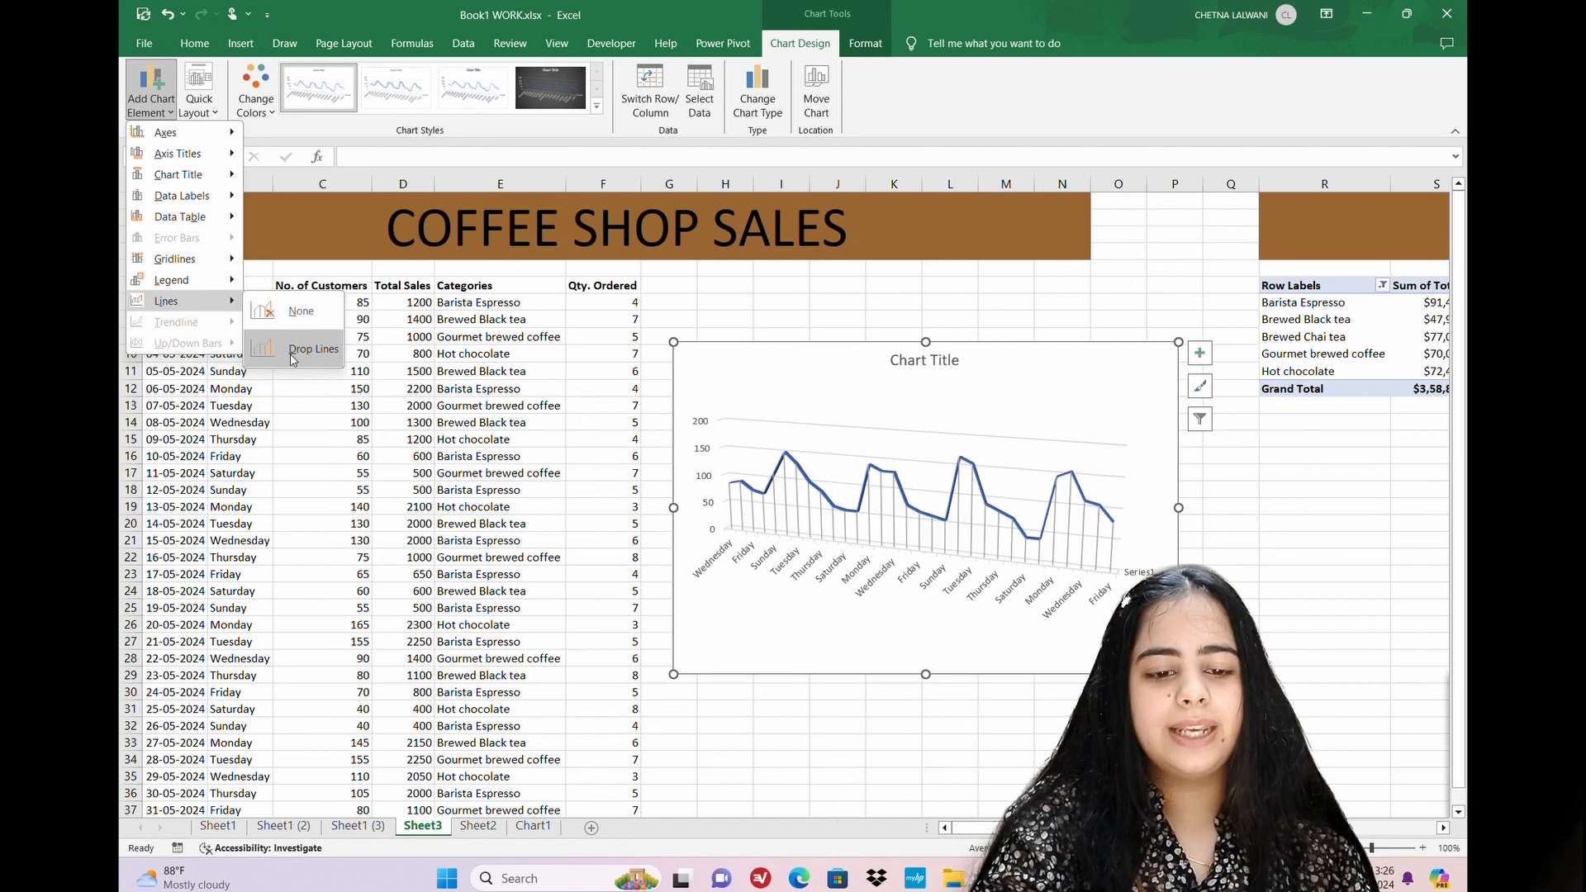
Preview Layout 2 among the quick layouts and look at the chart elements shortcut beside the line chart.
{"action": "left_click", "coordinate": [198, 99]}
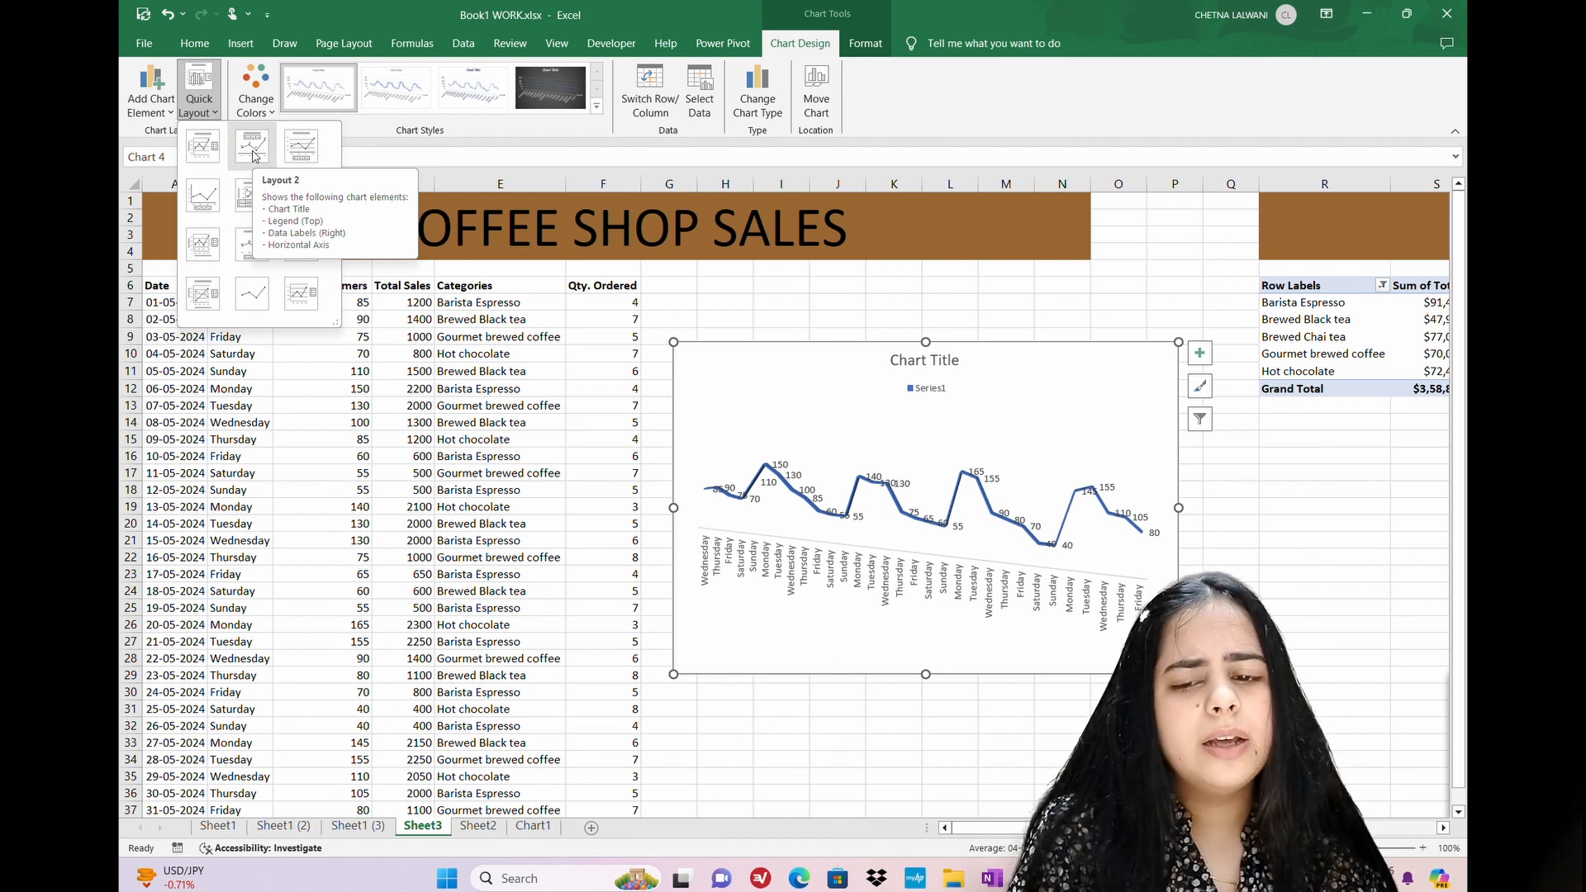
{"action": "left_click", "coordinate": [254, 156]}
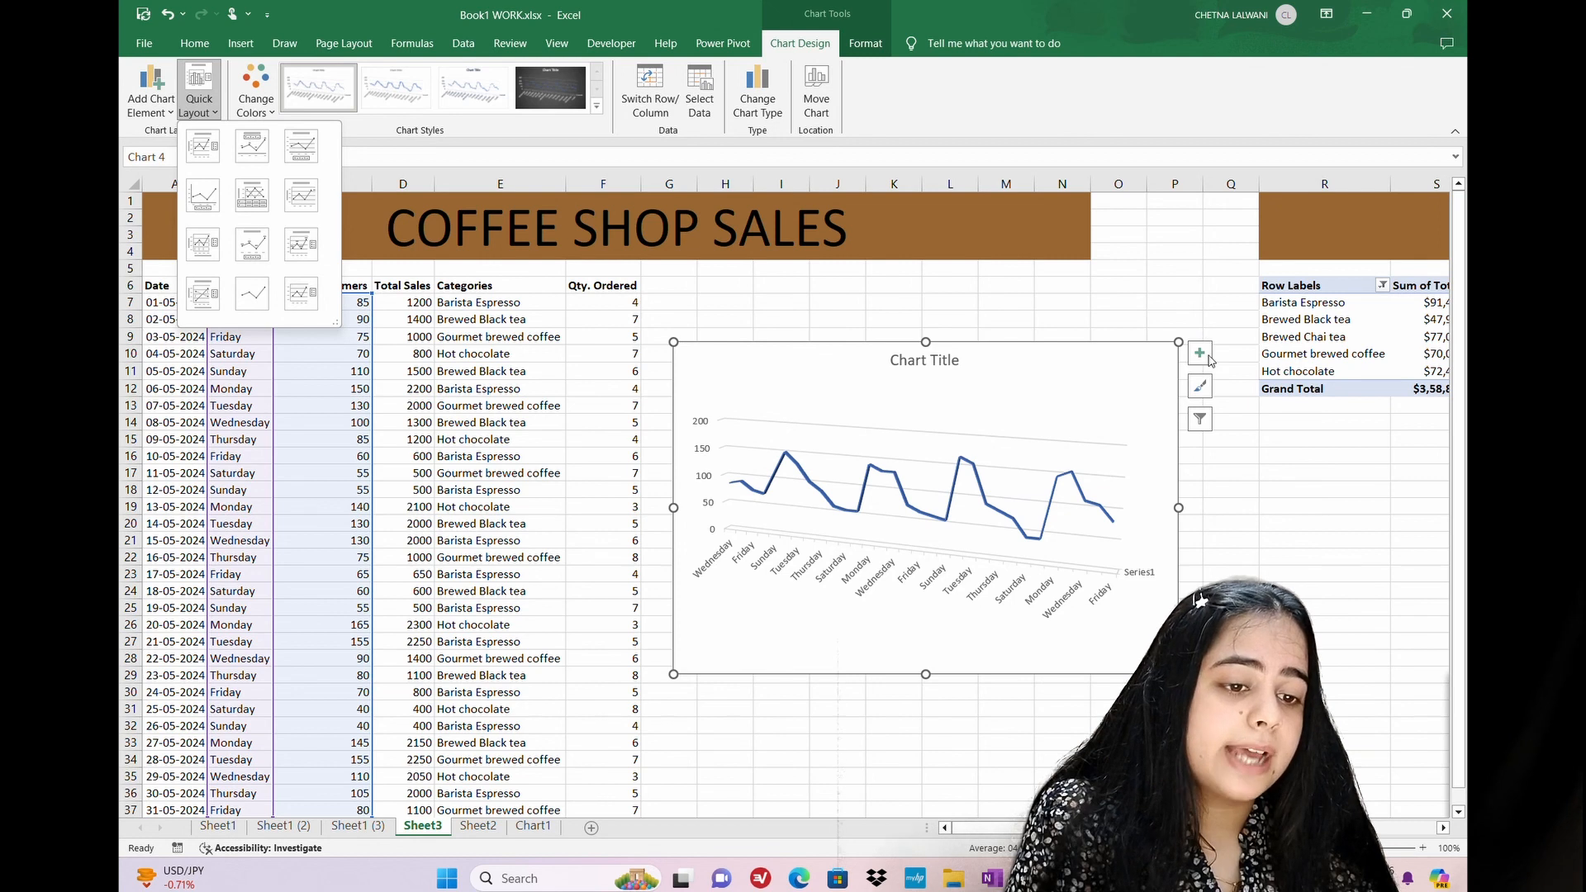
{"action": "left_click", "coordinate": [1209, 357]}
{"action": "left_click", "coordinate": [1202, 354]}
{"action": "left_click", "coordinate": [1202, 353]}
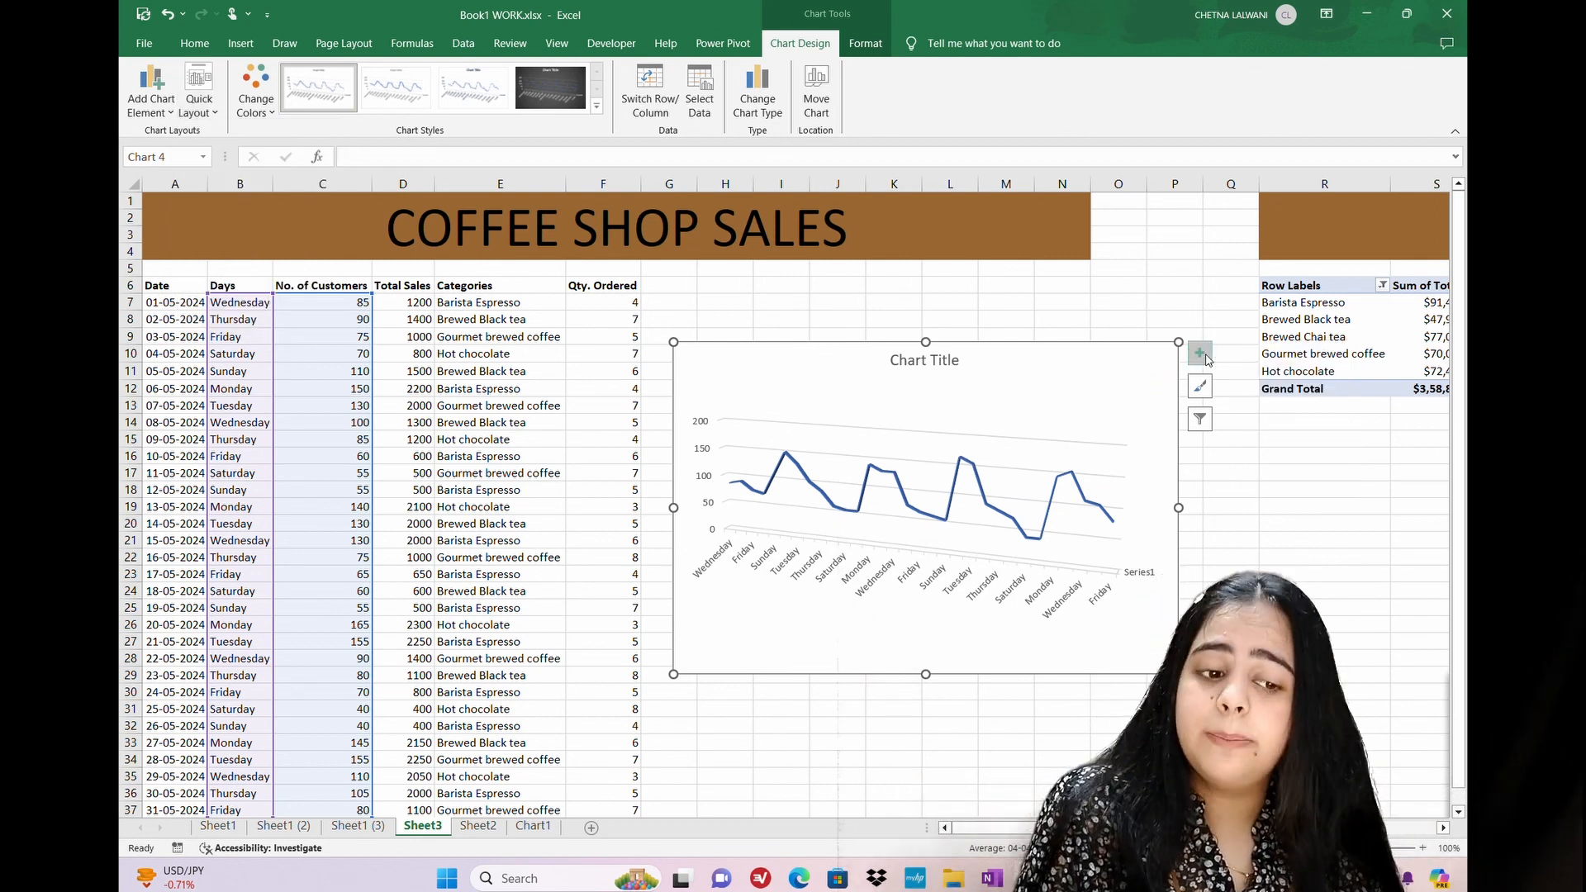
Browse the colour palettes and apply the dark-background chart style to the line chart.
{"action": "left_click", "coordinate": [256, 93]}
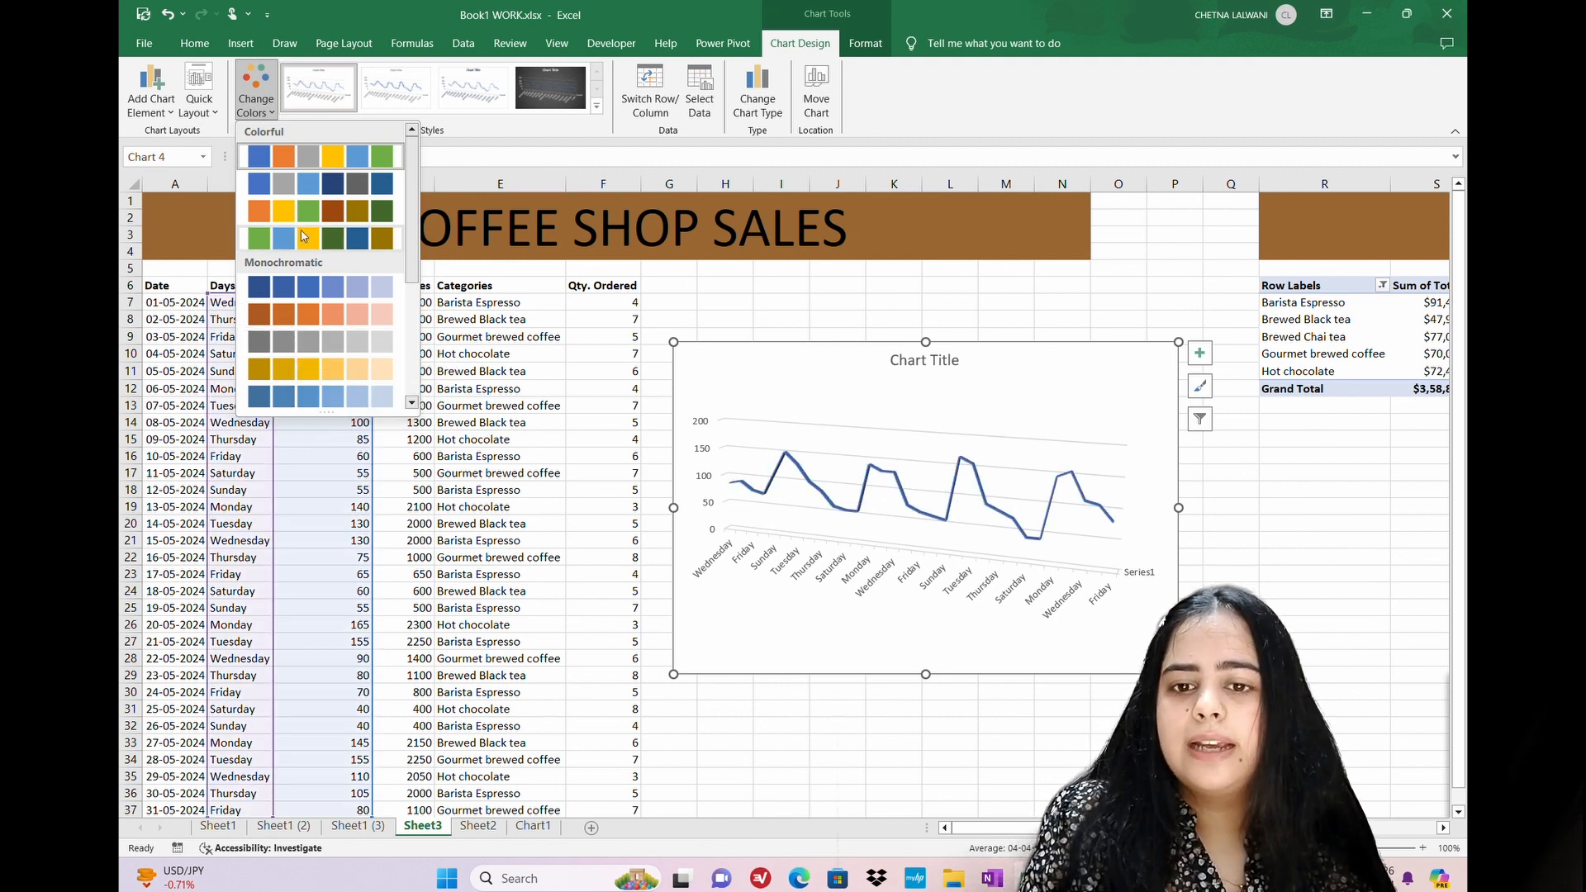
{"action": "left_click", "coordinate": [548, 95]}
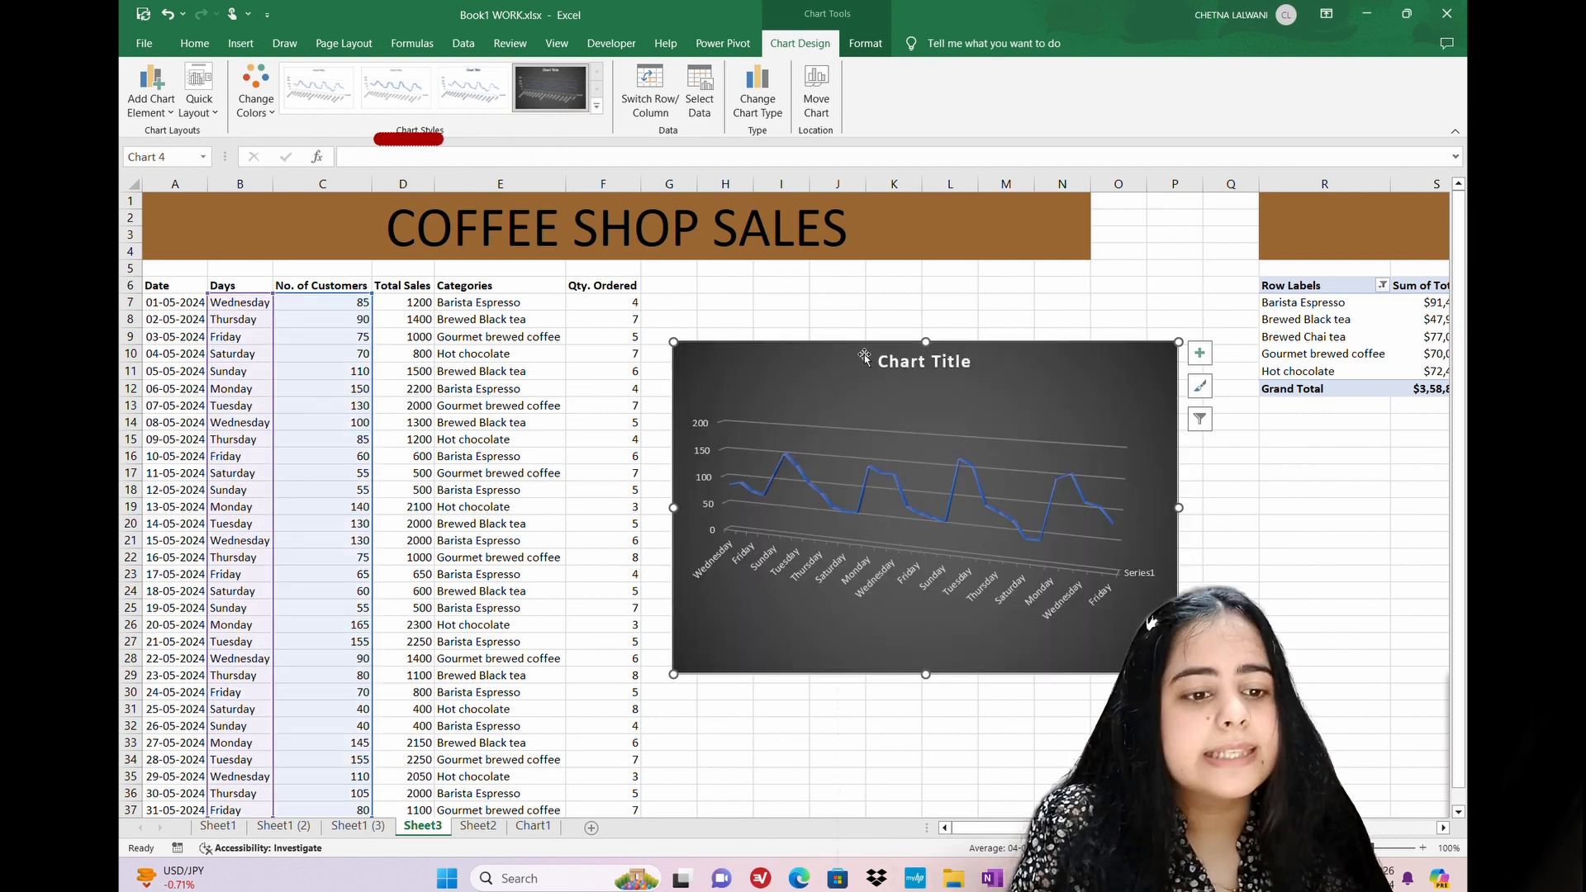
{"action": "left_click", "coordinate": [1201, 390]}
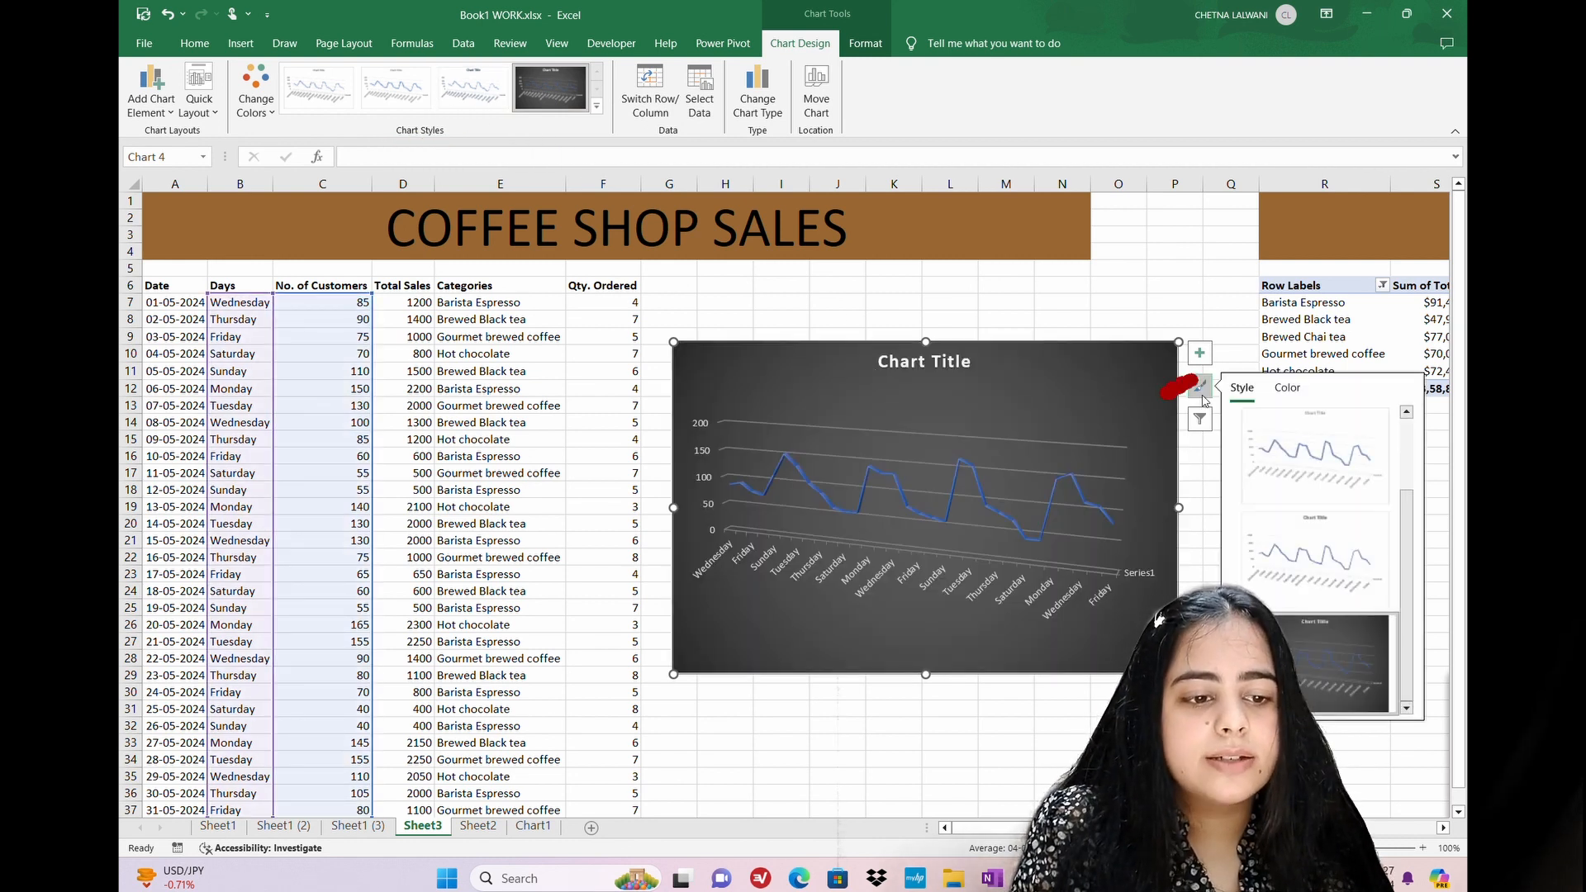
{"action": "left_click", "coordinate": [1202, 395]}
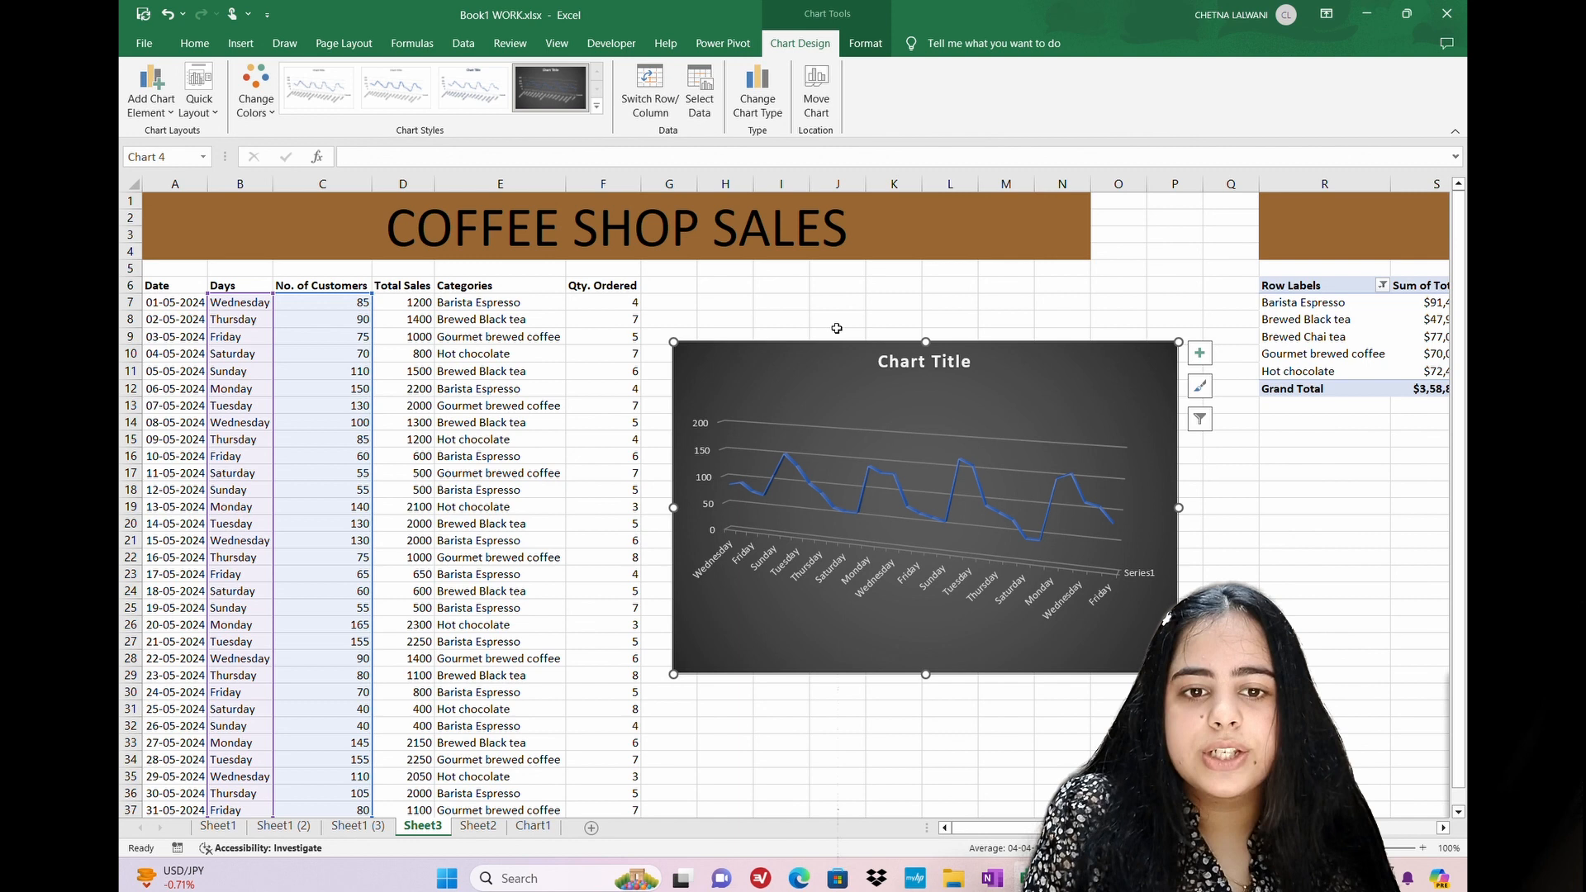
Try switching the chart's rows and columns, switch them back, and review its source data range.
{"action": "left_click", "coordinate": [667, 122]}
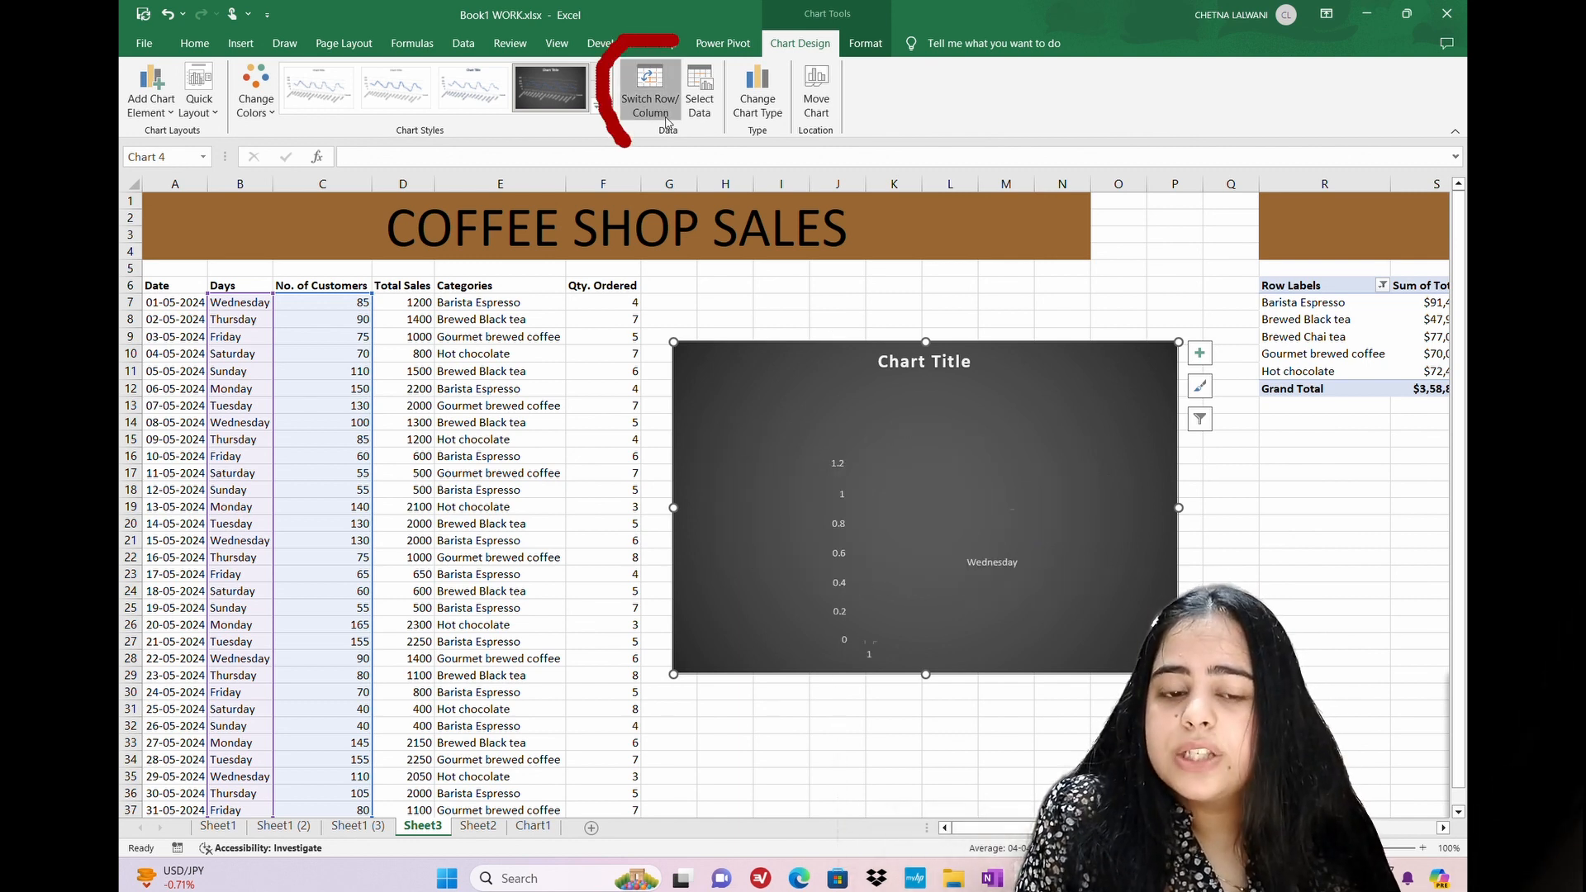
{"action": "left_click", "coordinate": [666, 122]}
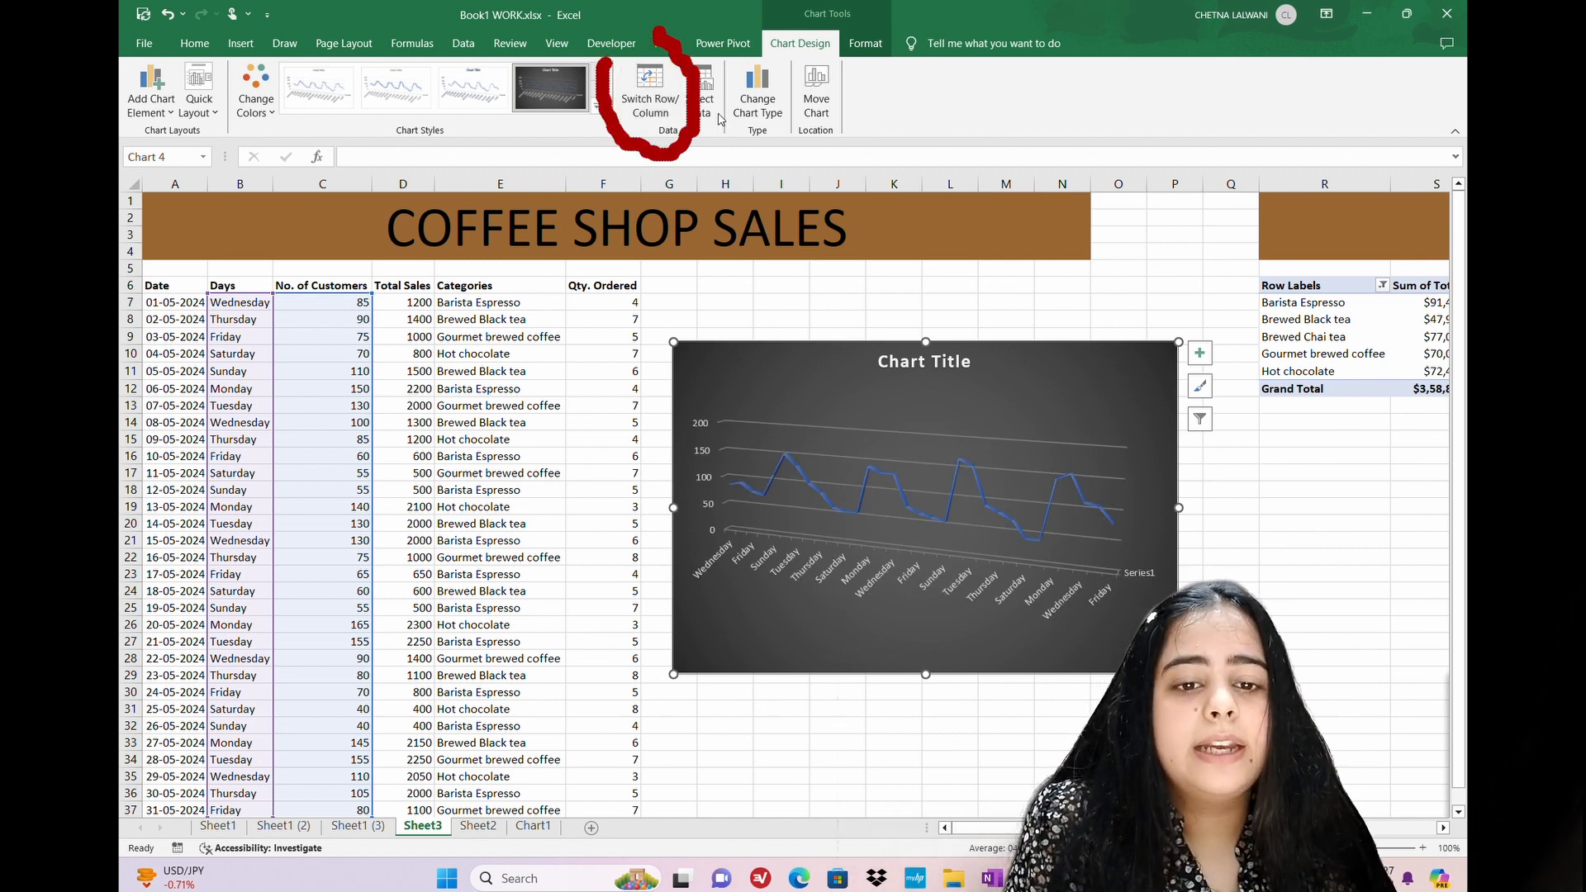
{"action": "left_click", "coordinate": [703, 105]}
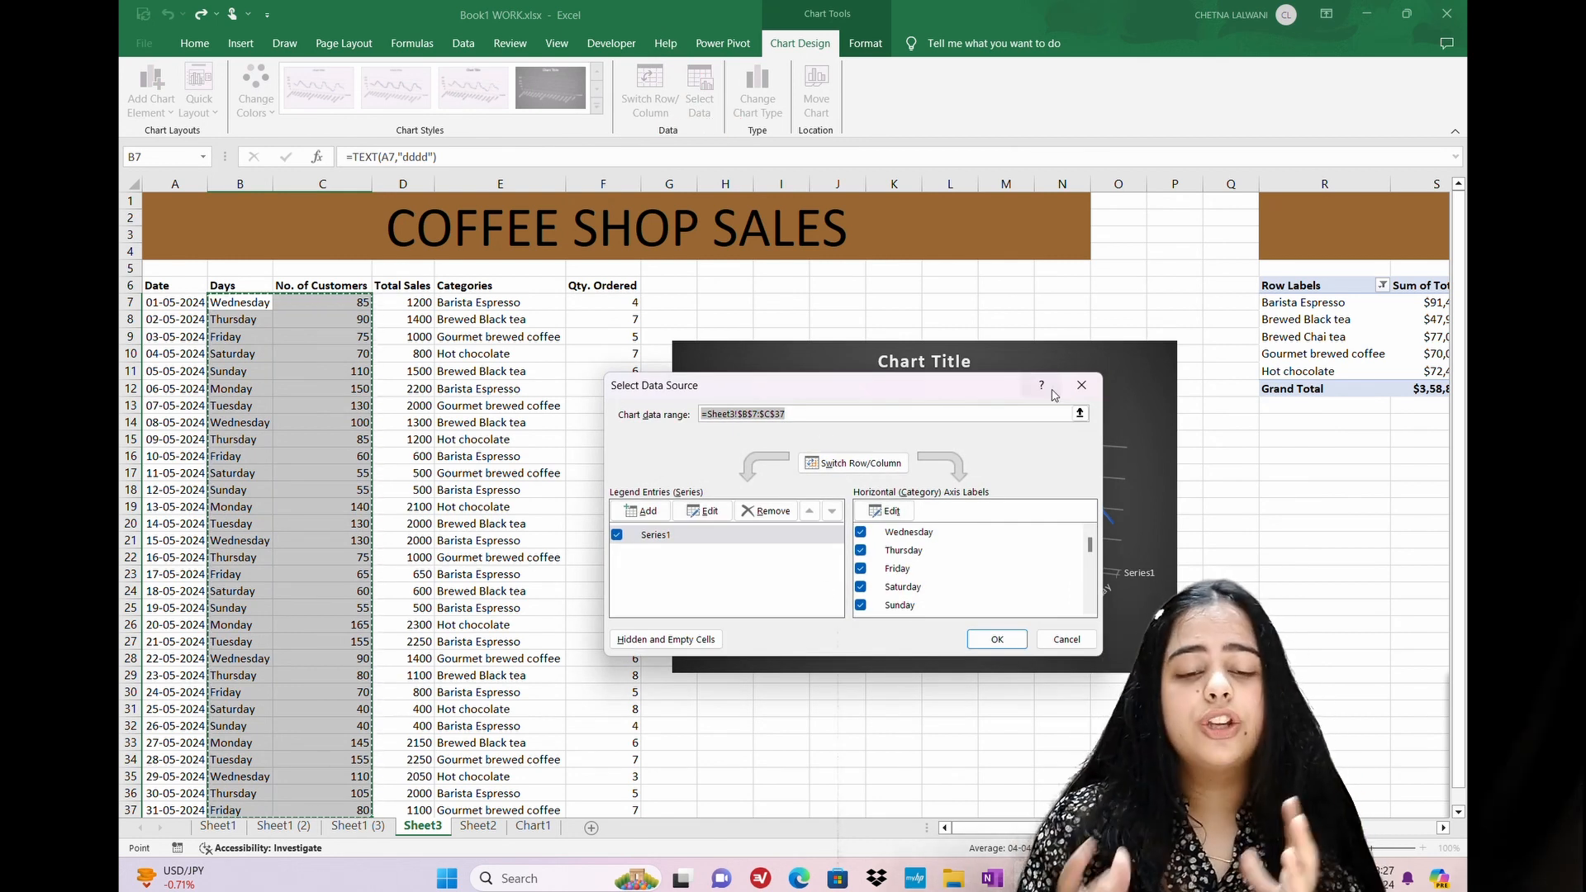
{"action": "left_click", "coordinate": [1082, 385]}
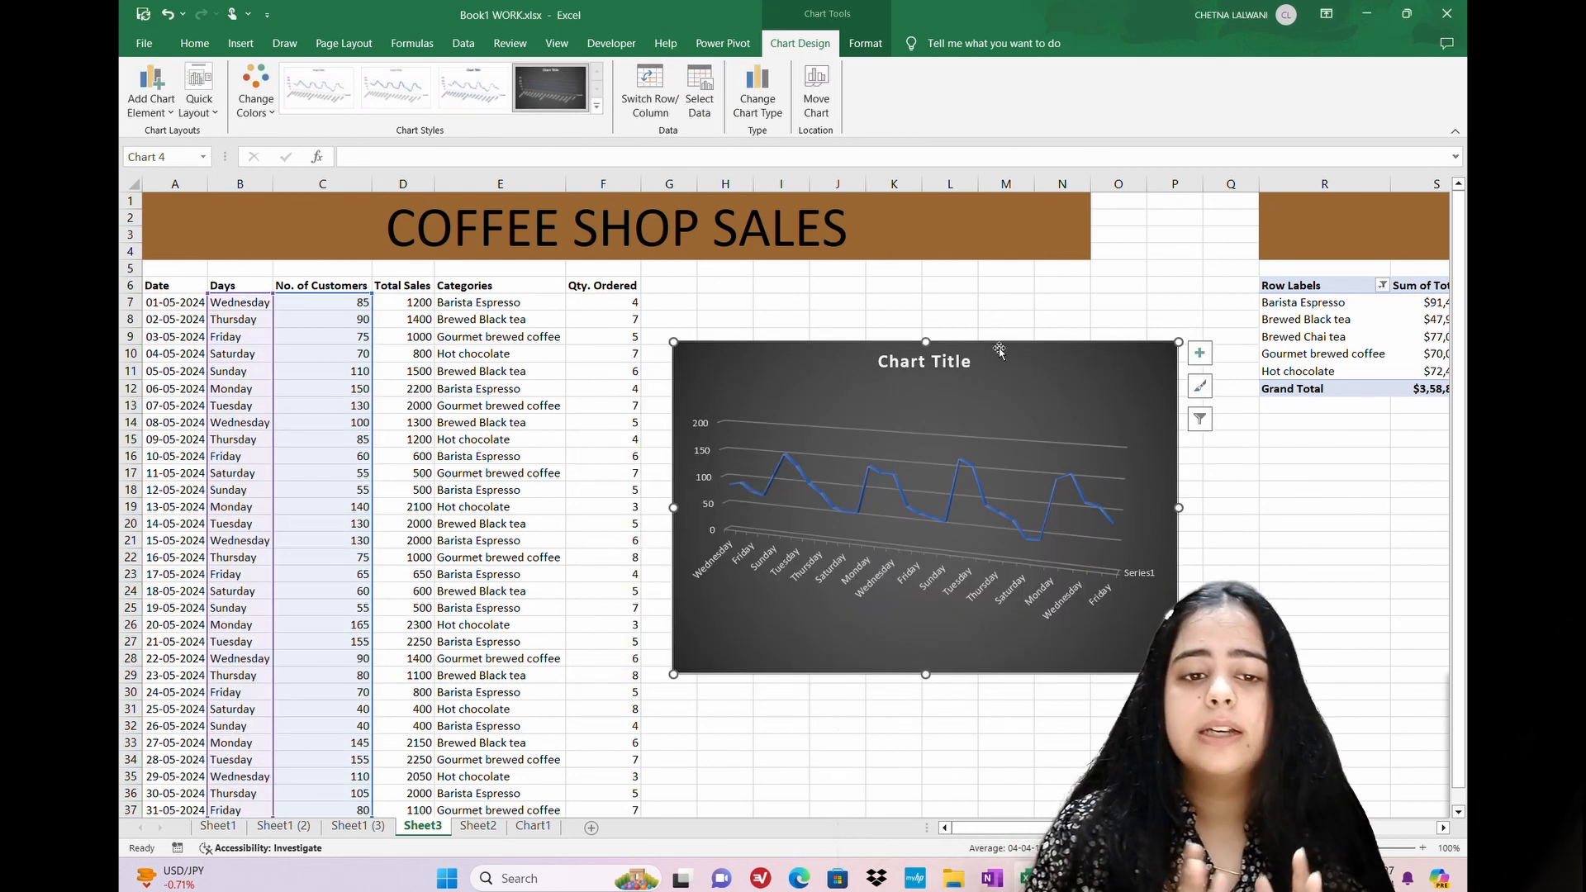
Preview the pie, bar and line chart types for the chart and inspect the options for moving it.
{"action": "left_click", "coordinate": [759, 98]}
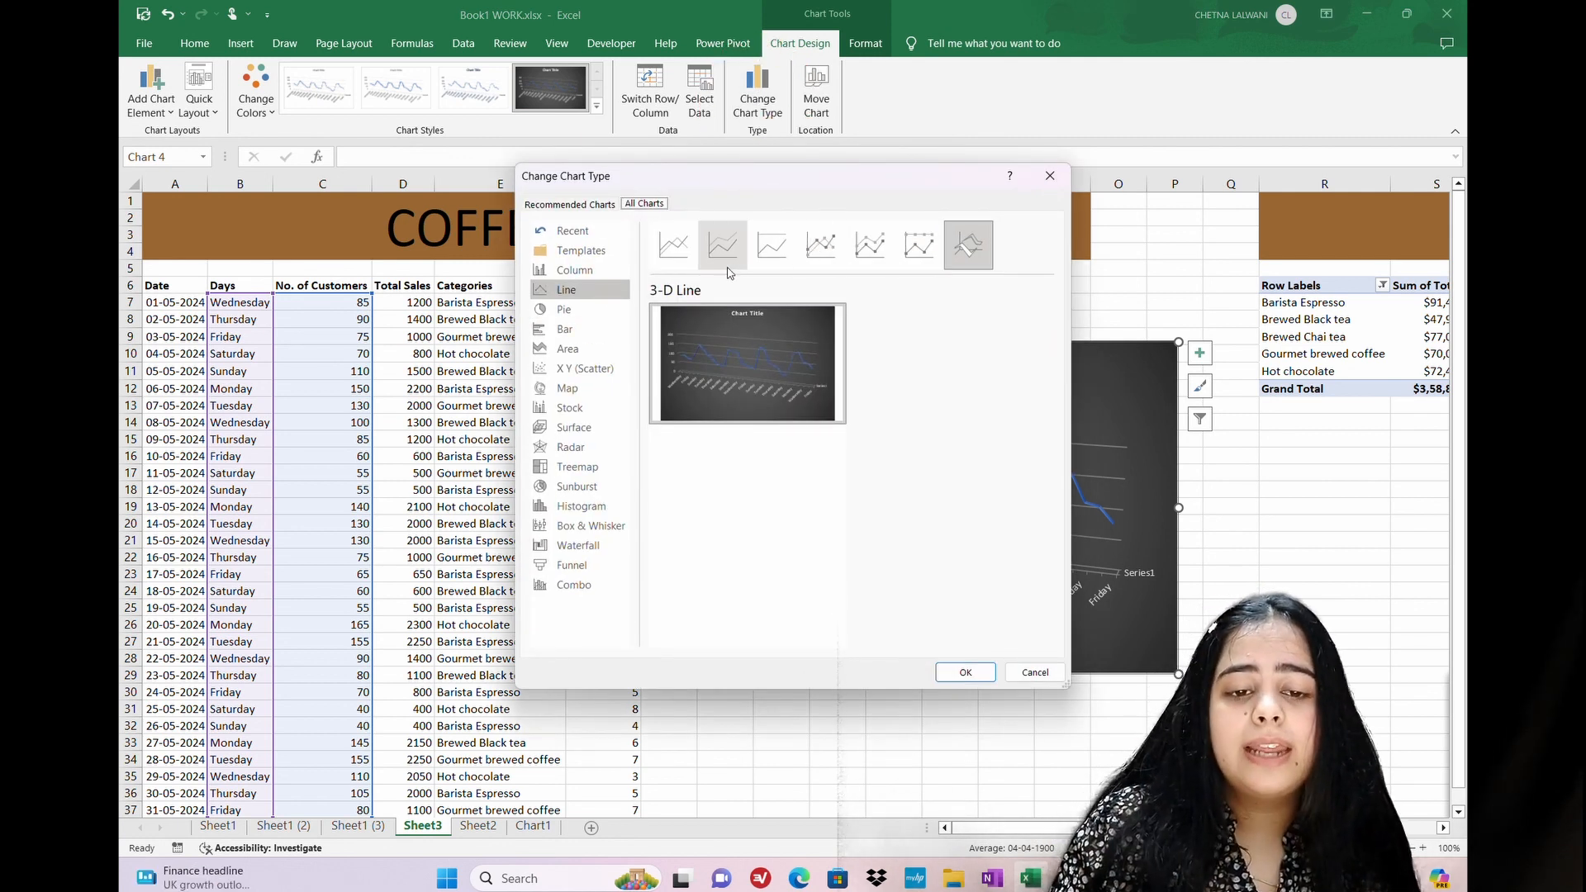
{"action": "left_click", "coordinate": [563, 309]}
{"action": "mouse_move", "coordinate": [722, 363]}
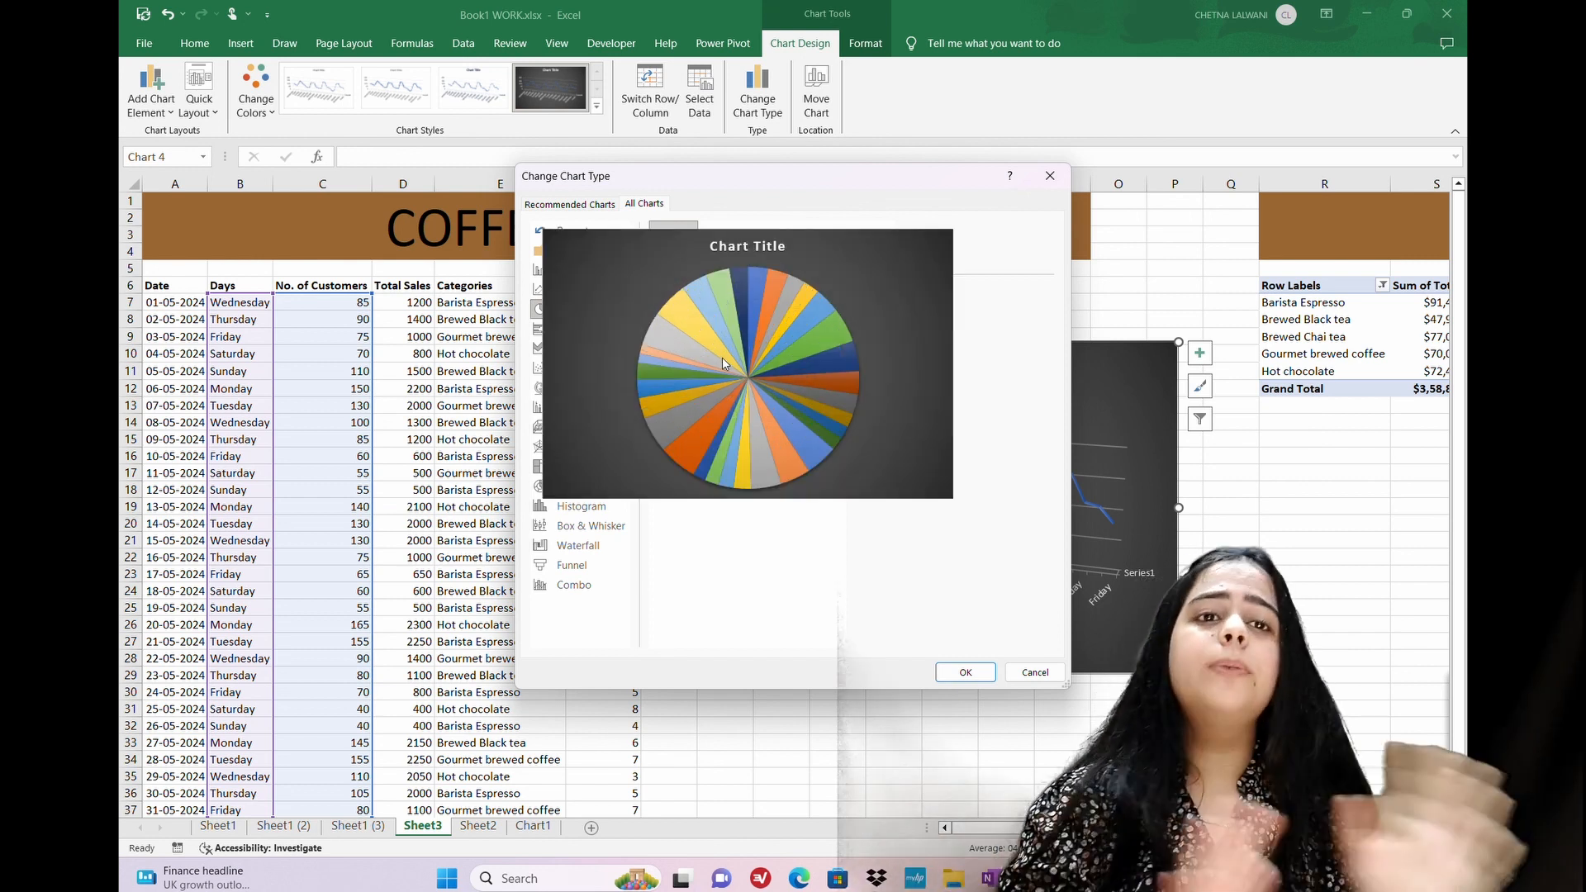
{"action": "left_click", "coordinate": [598, 333]}
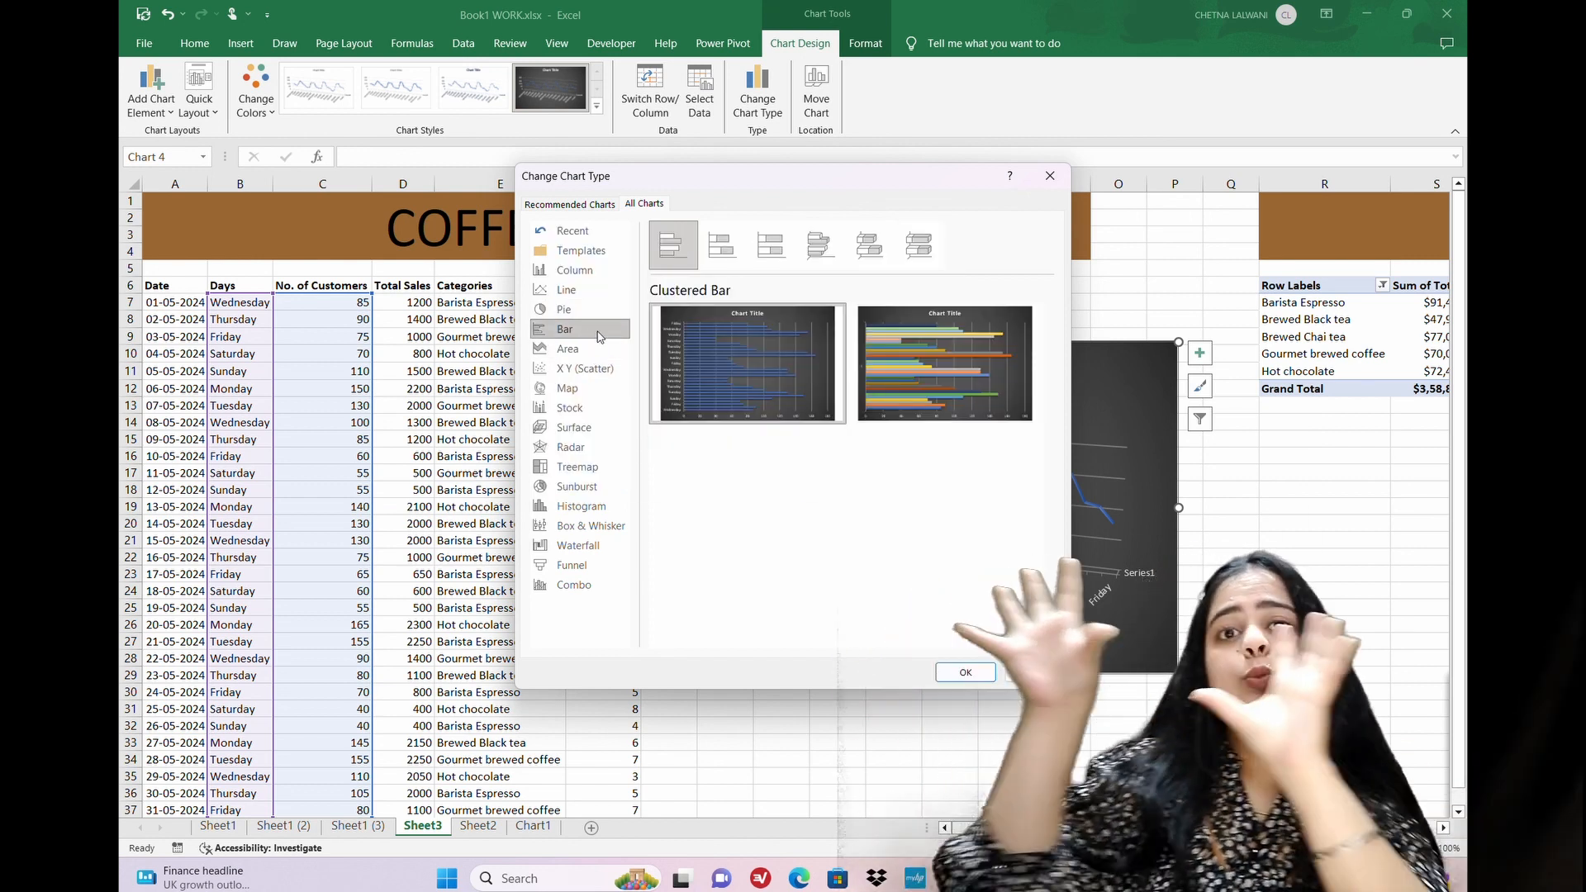
{"action": "left_click", "coordinate": [581, 291]}
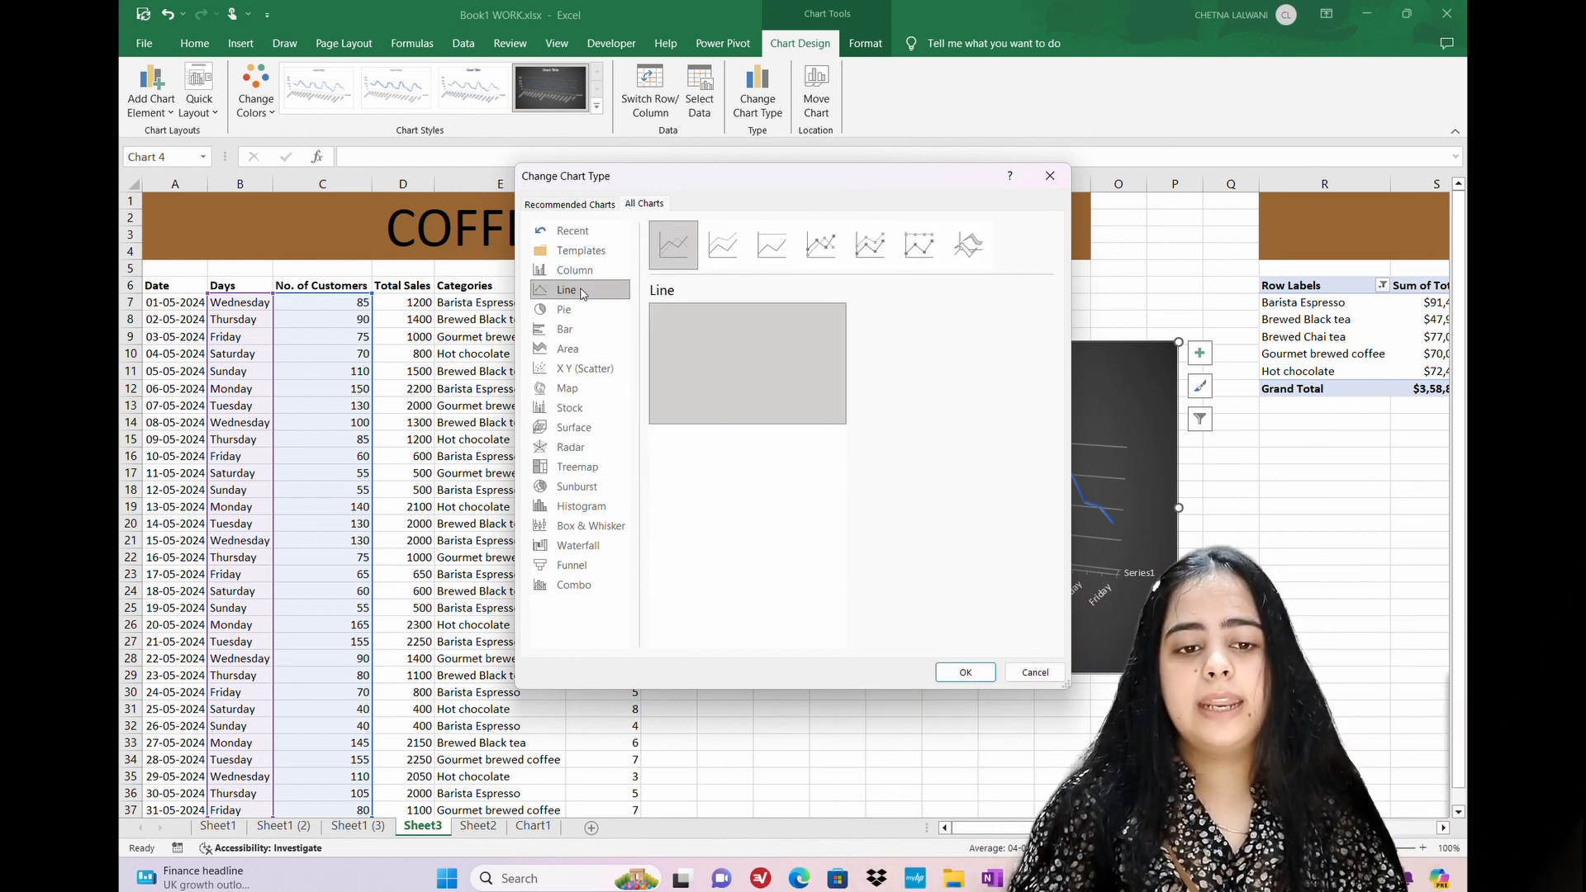
{"action": "left_click", "coordinate": [725, 248]}
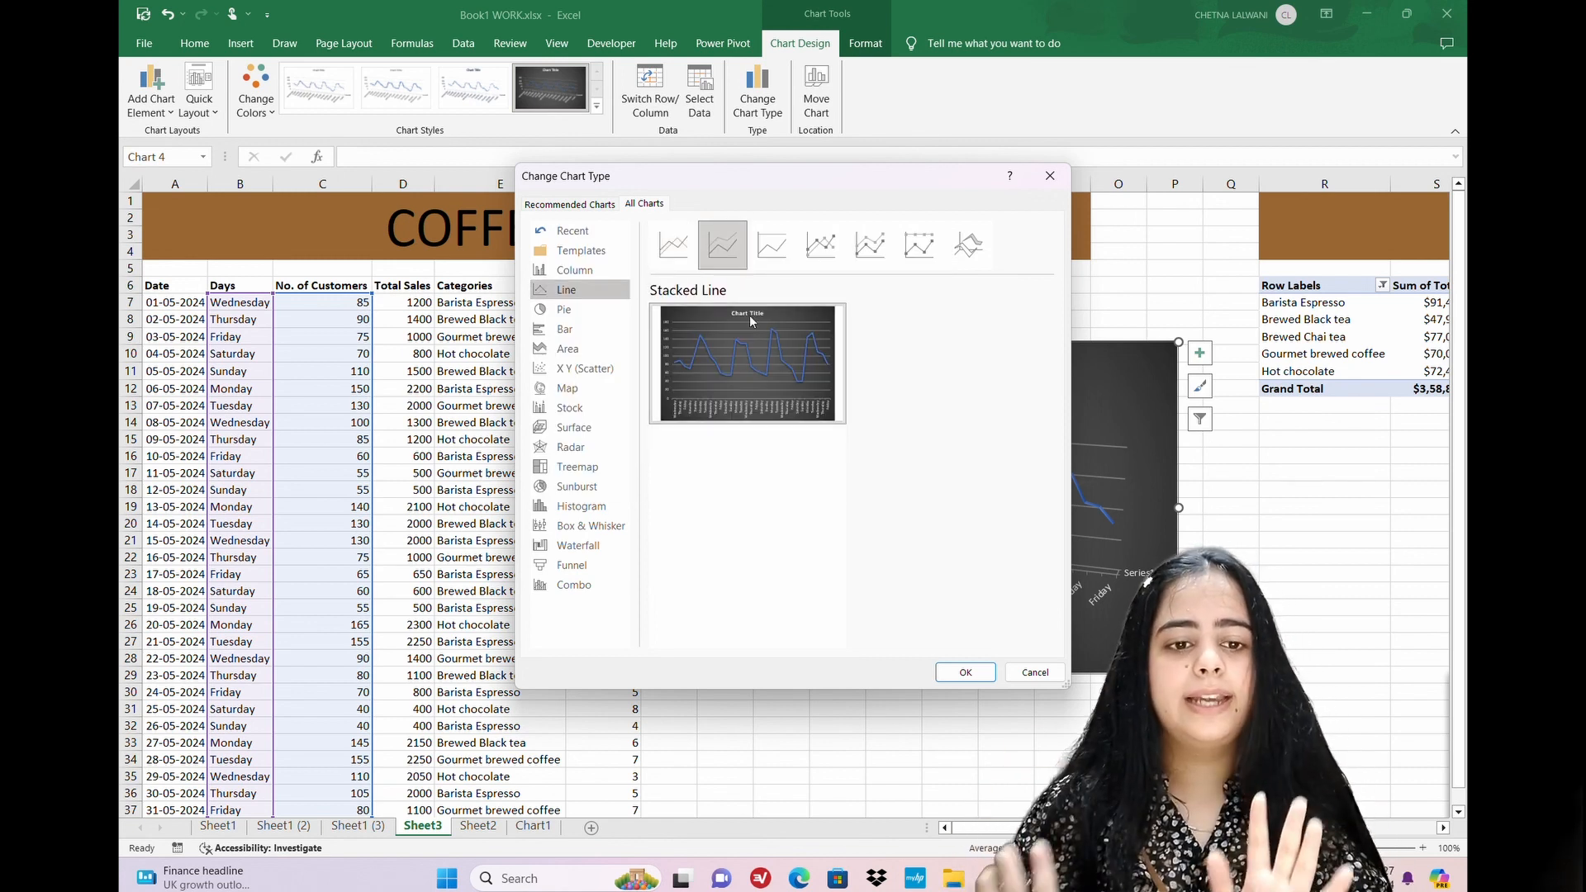
{"action": "left_click", "coordinate": [760, 251]}
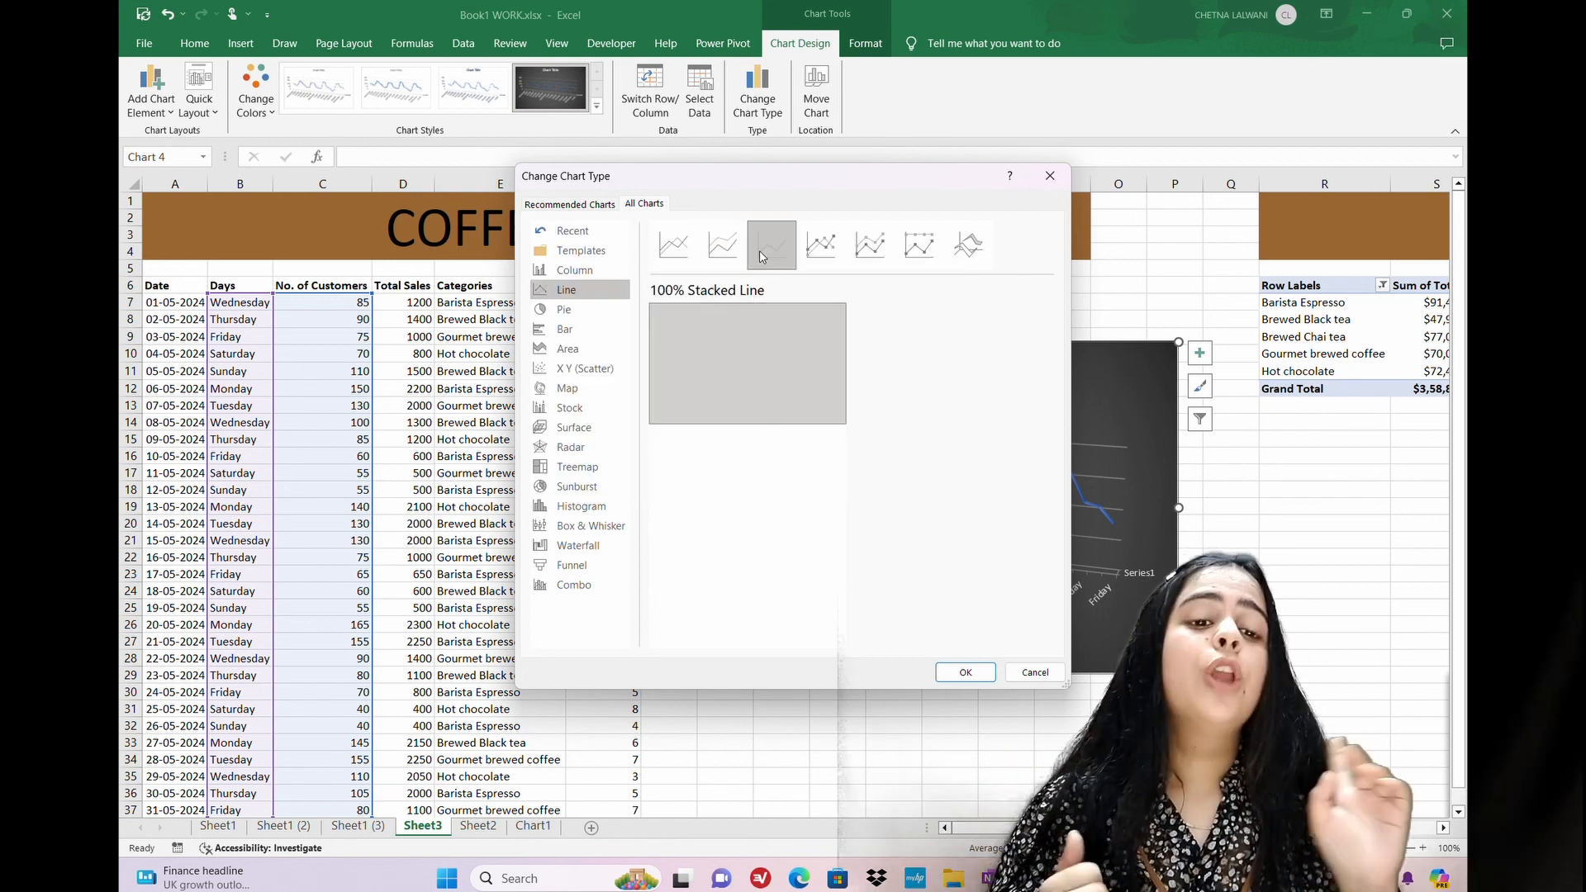
{"action": "left_click", "coordinate": [1053, 178]}
{"action": "left_click", "coordinate": [821, 112]}
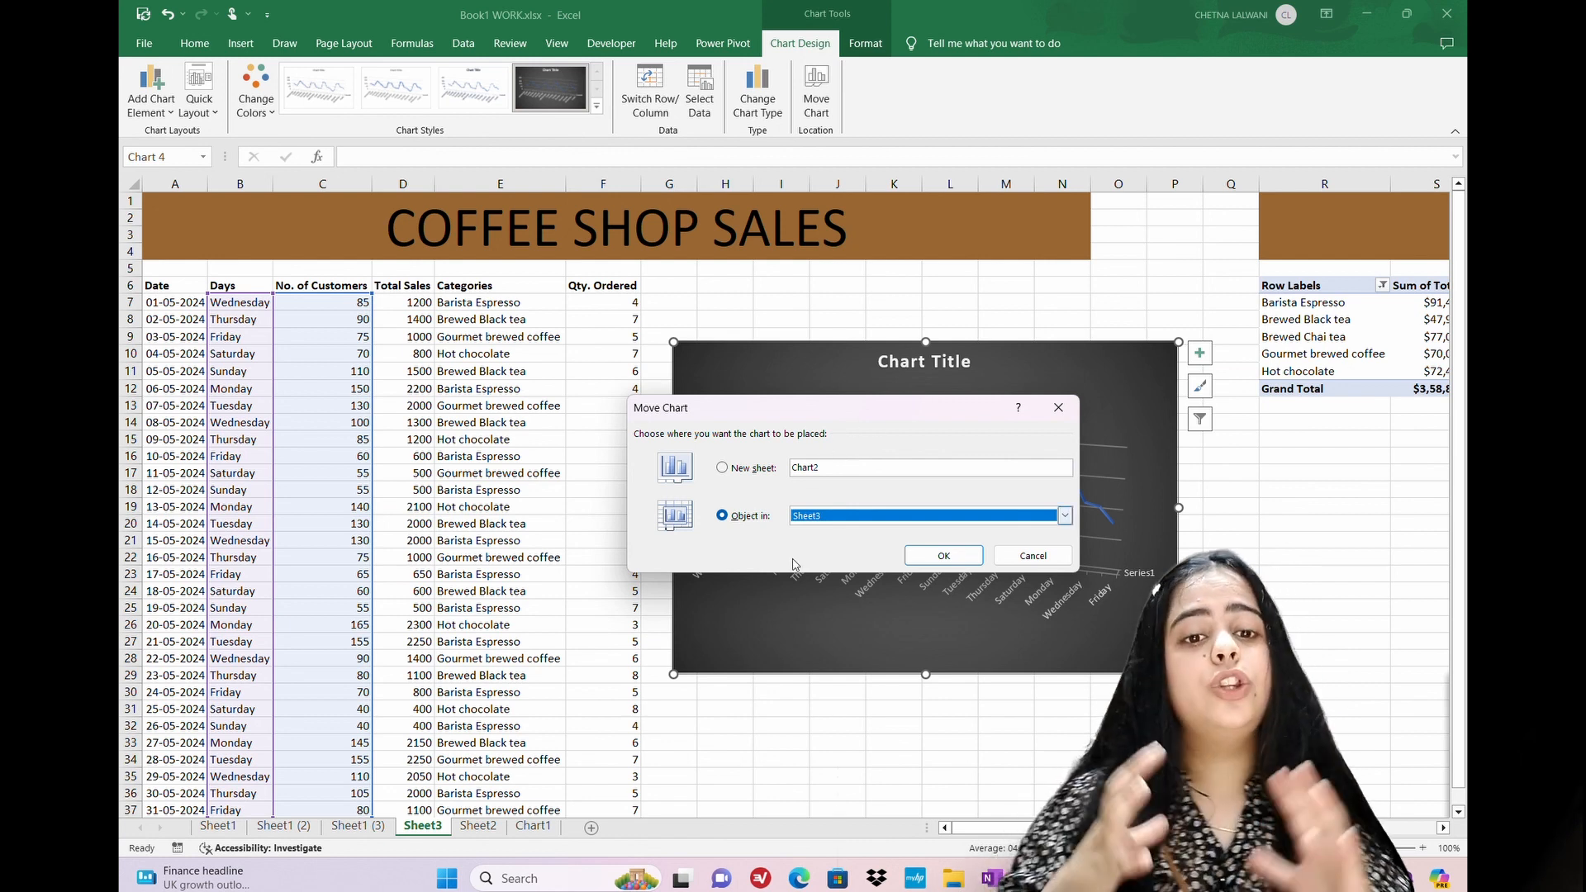
{"action": "left_click", "coordinate": [1059, 407]}
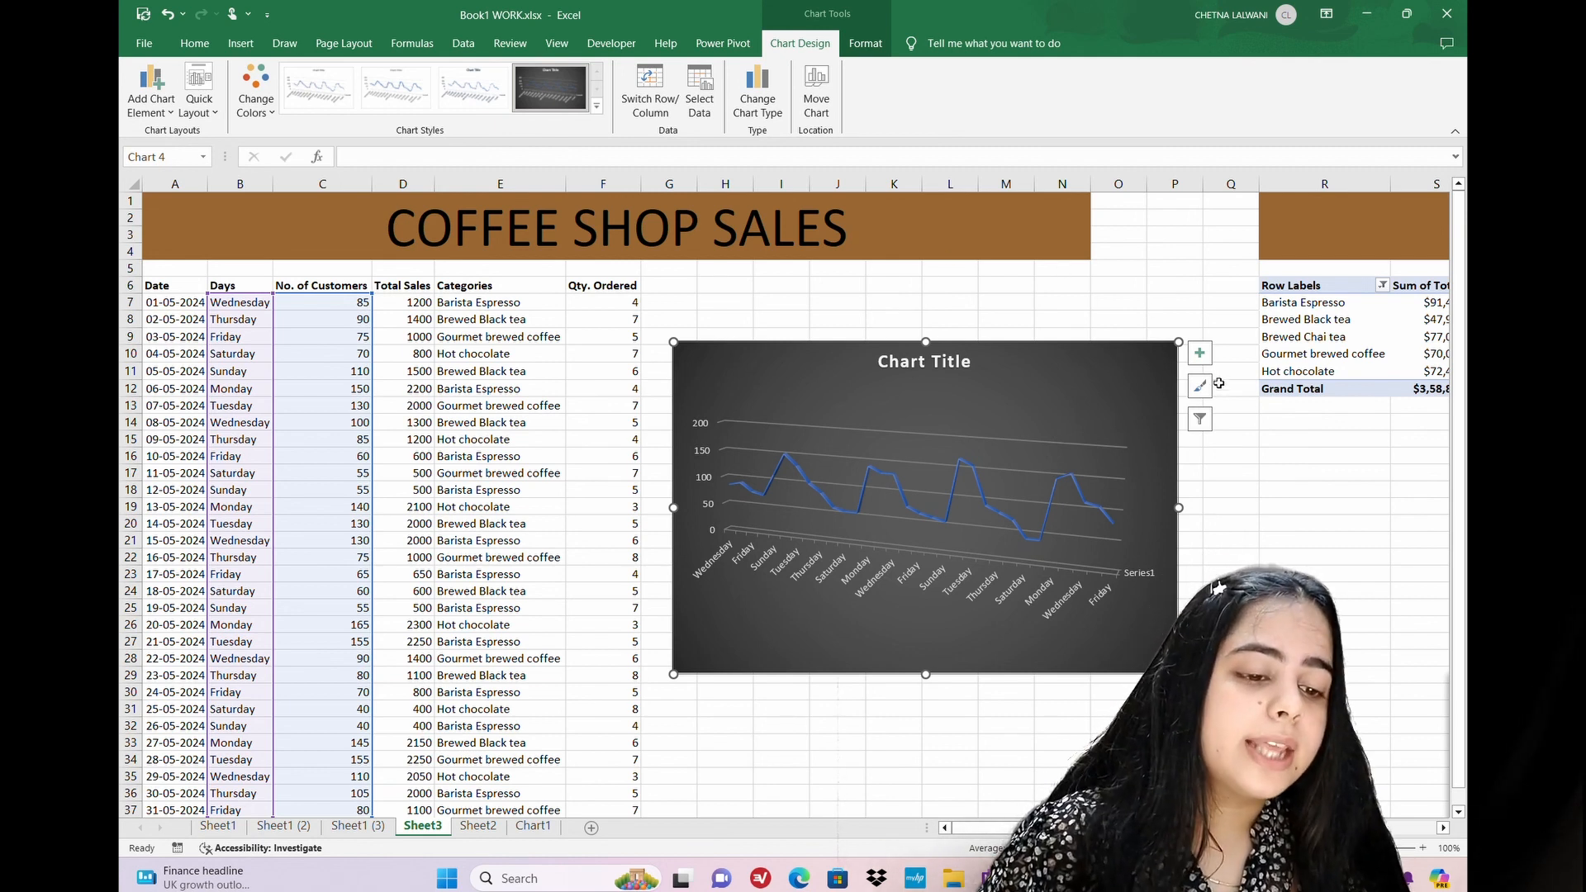
Try filtering the chart's categories to the first Wednesday through Saturday, restore all categories, and deselect the chart.
{"action": "left_click", "coordinate": [1204, 422]}
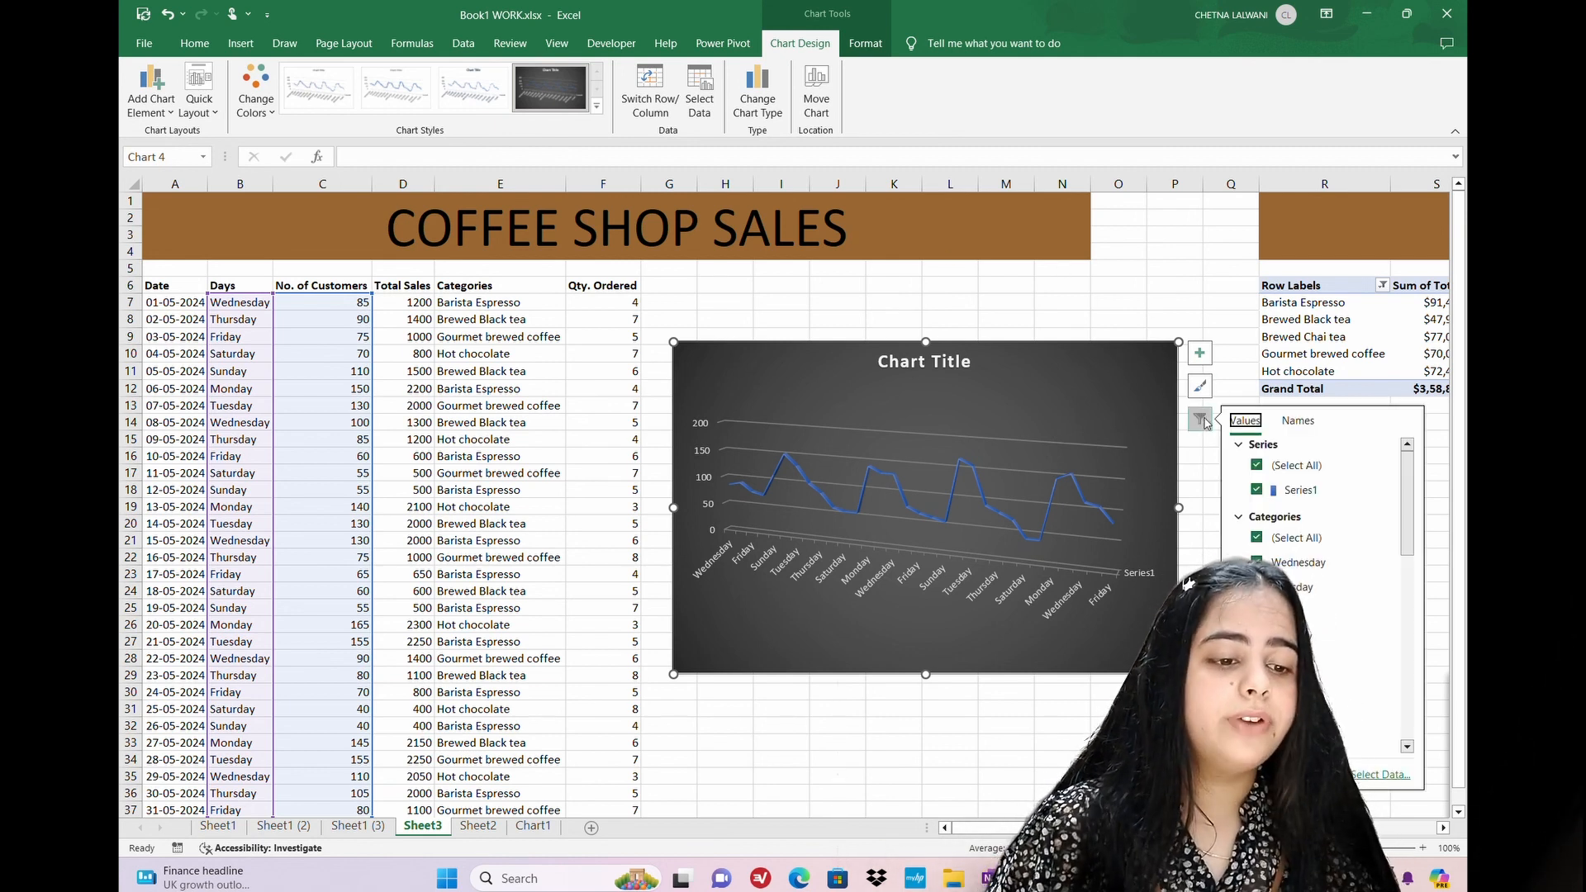
{"action": "left_click", "coordinate": [1258, 538]}
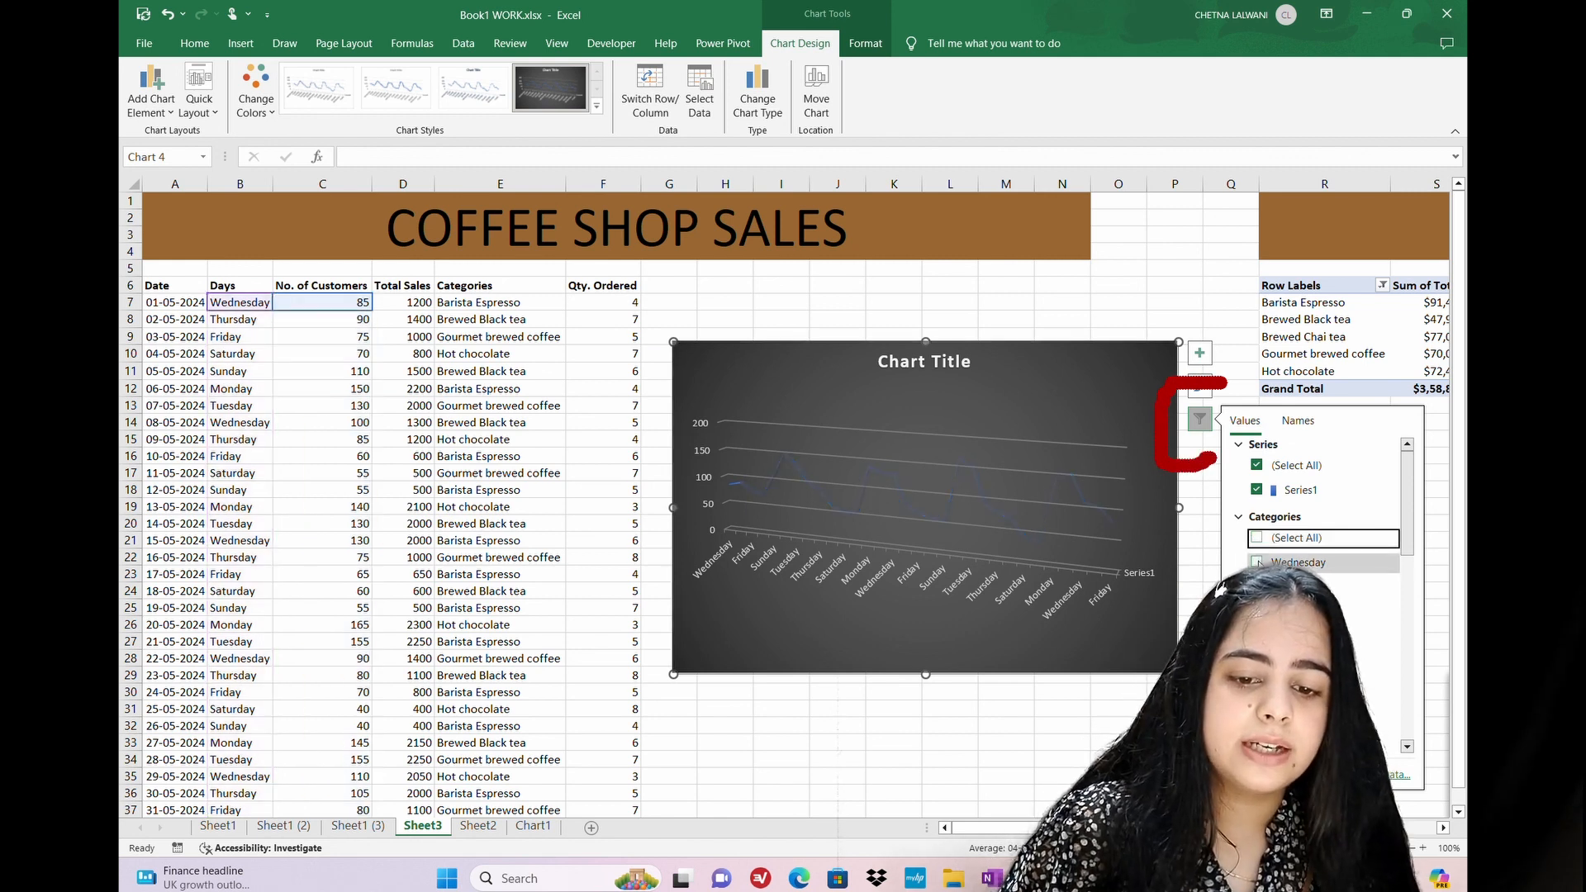
{"action": "left_click", "coordinate": [1257, 563]}
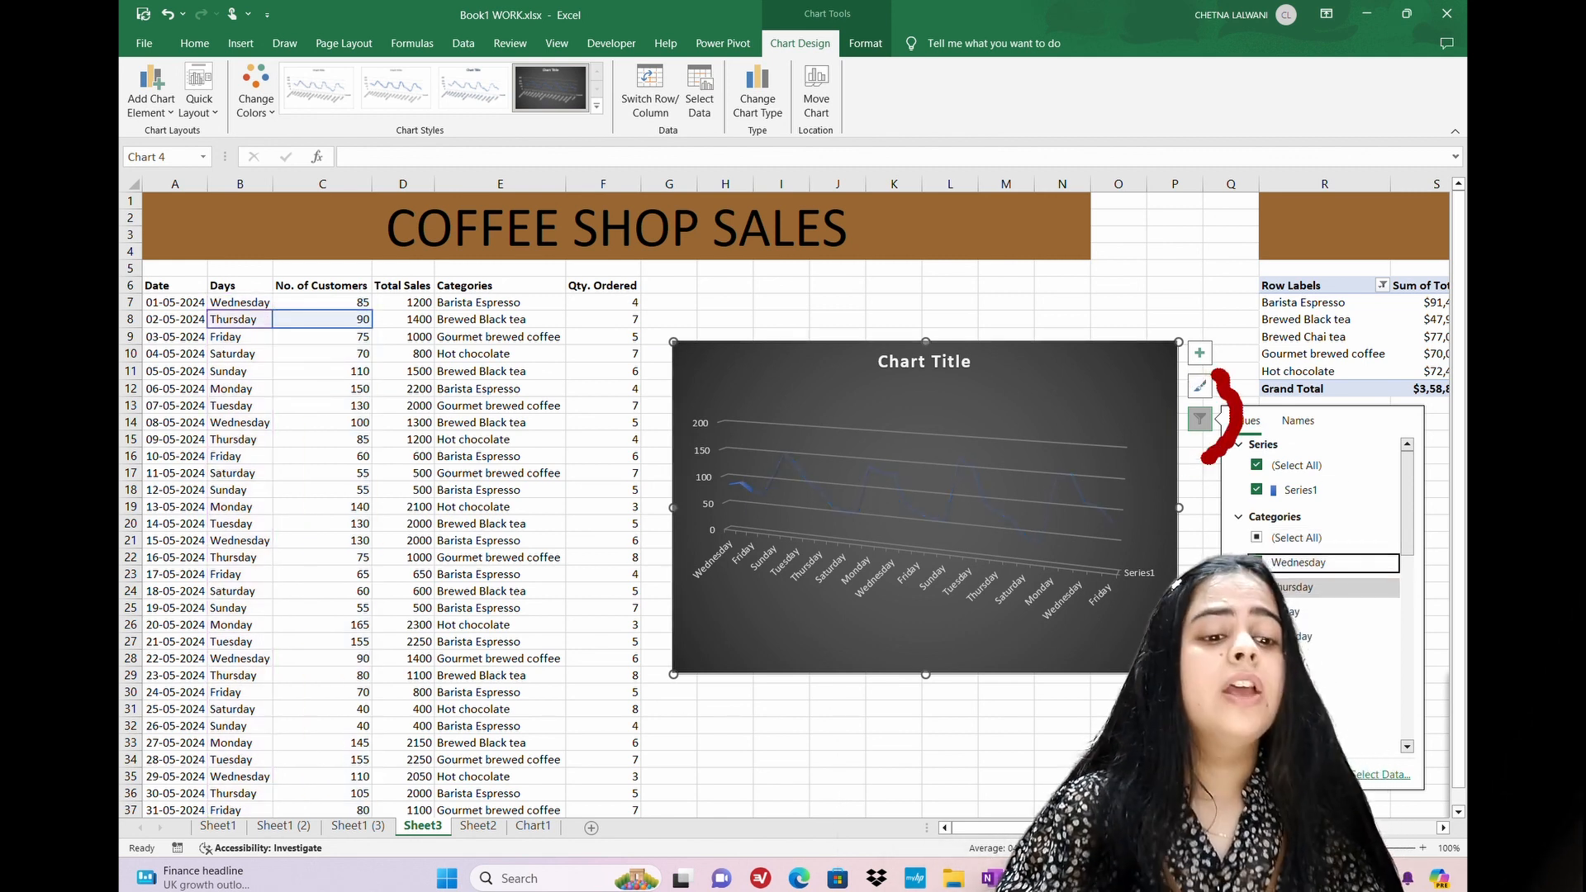
{"action": "left_click", "coordinate": [1257, 587]}
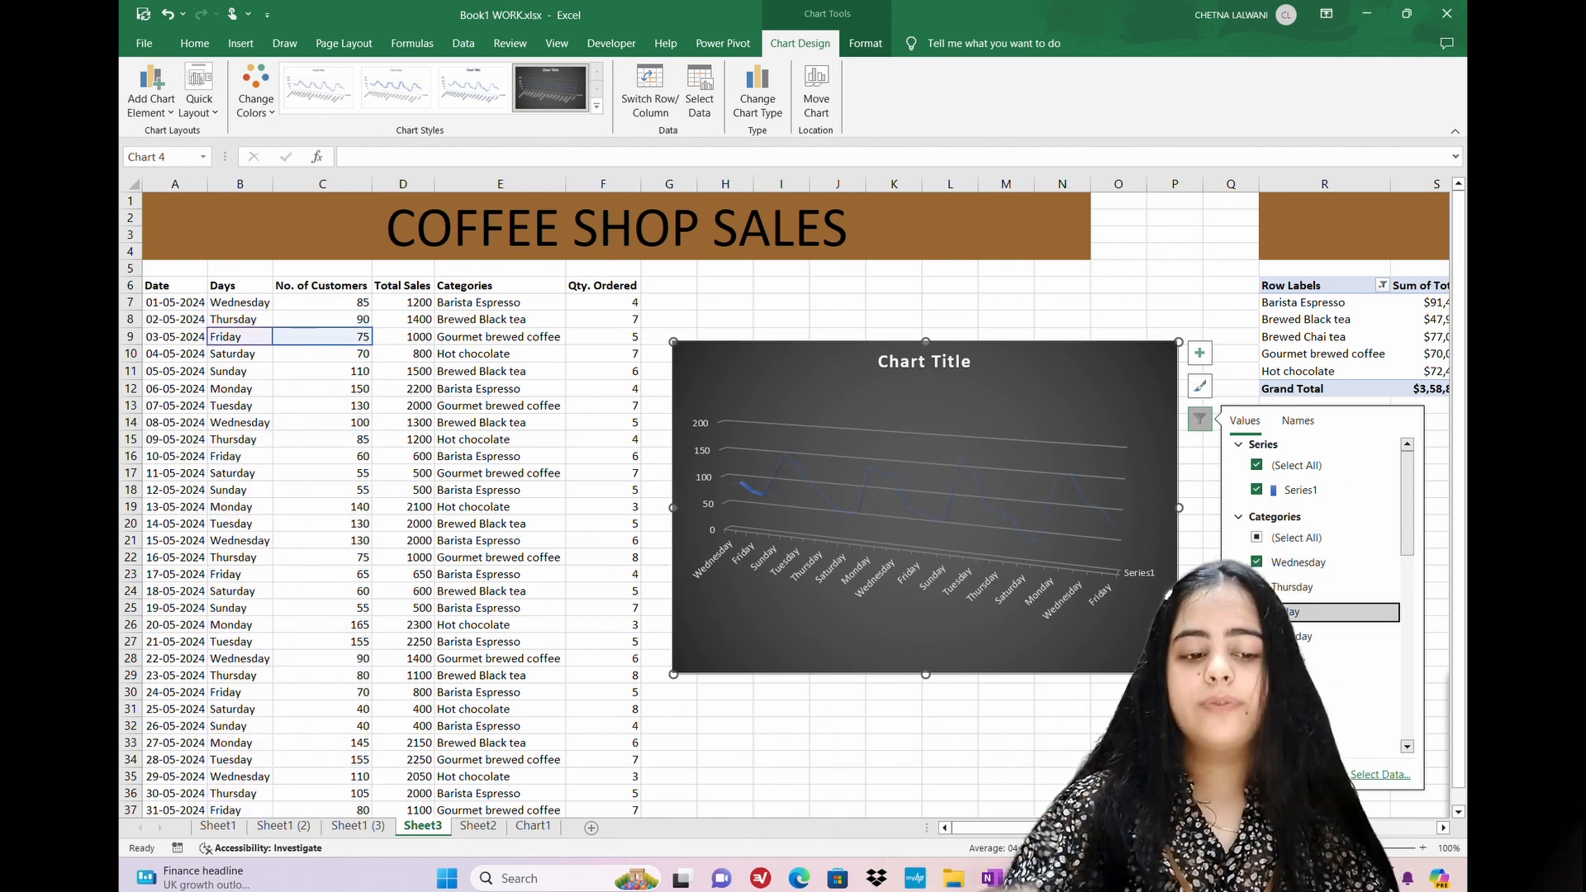
{"action": "left_click", "coordinate": [1257, 612]}
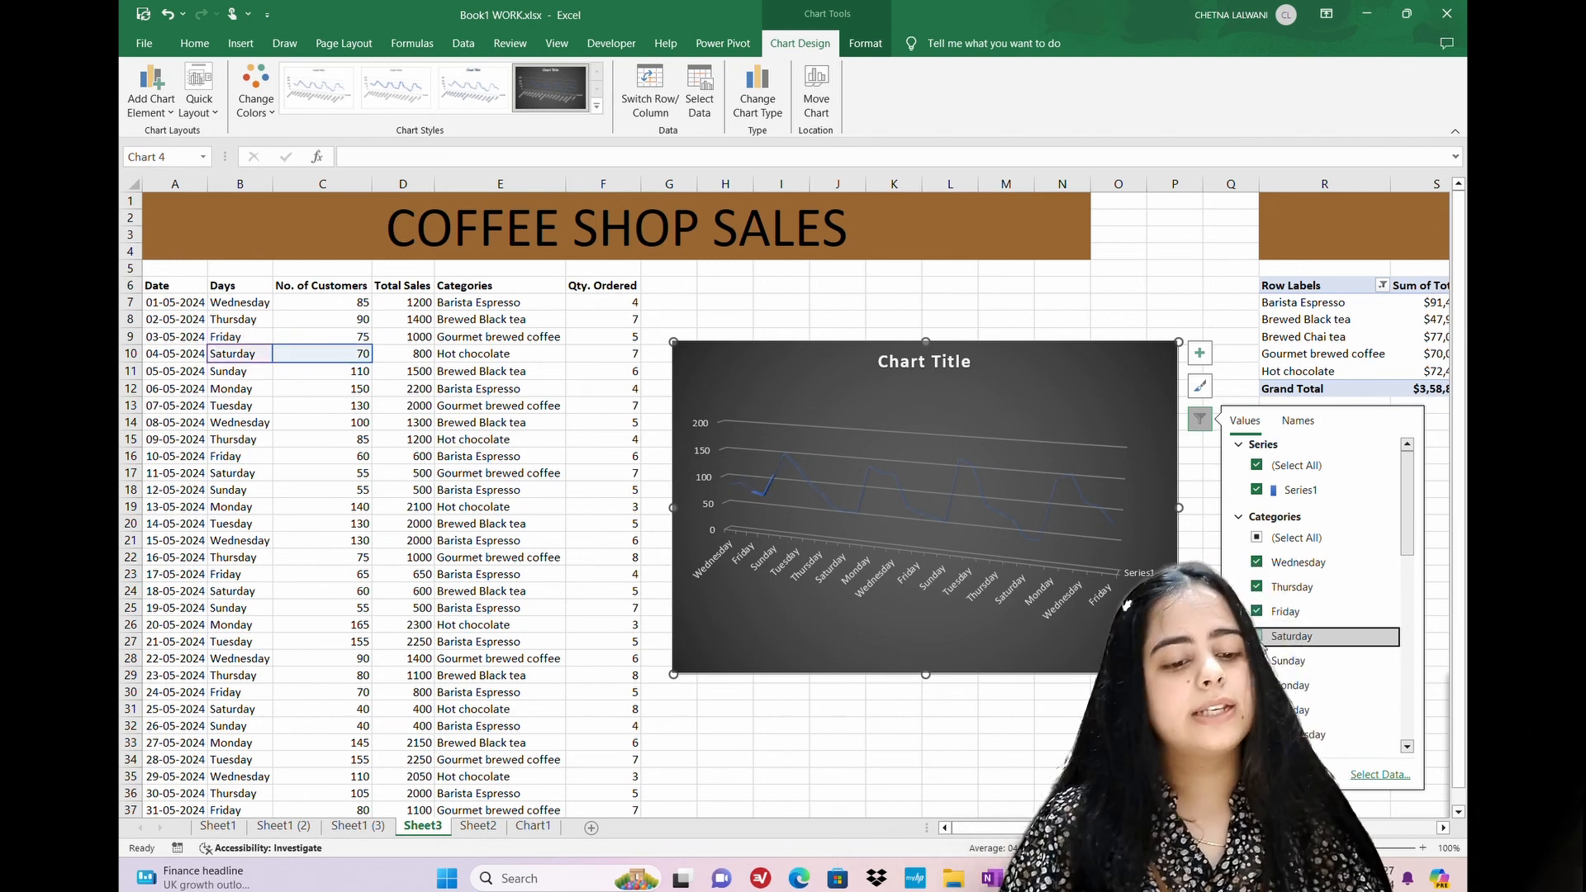
{"action": "left_click", "coordinate": [1259, 639]}
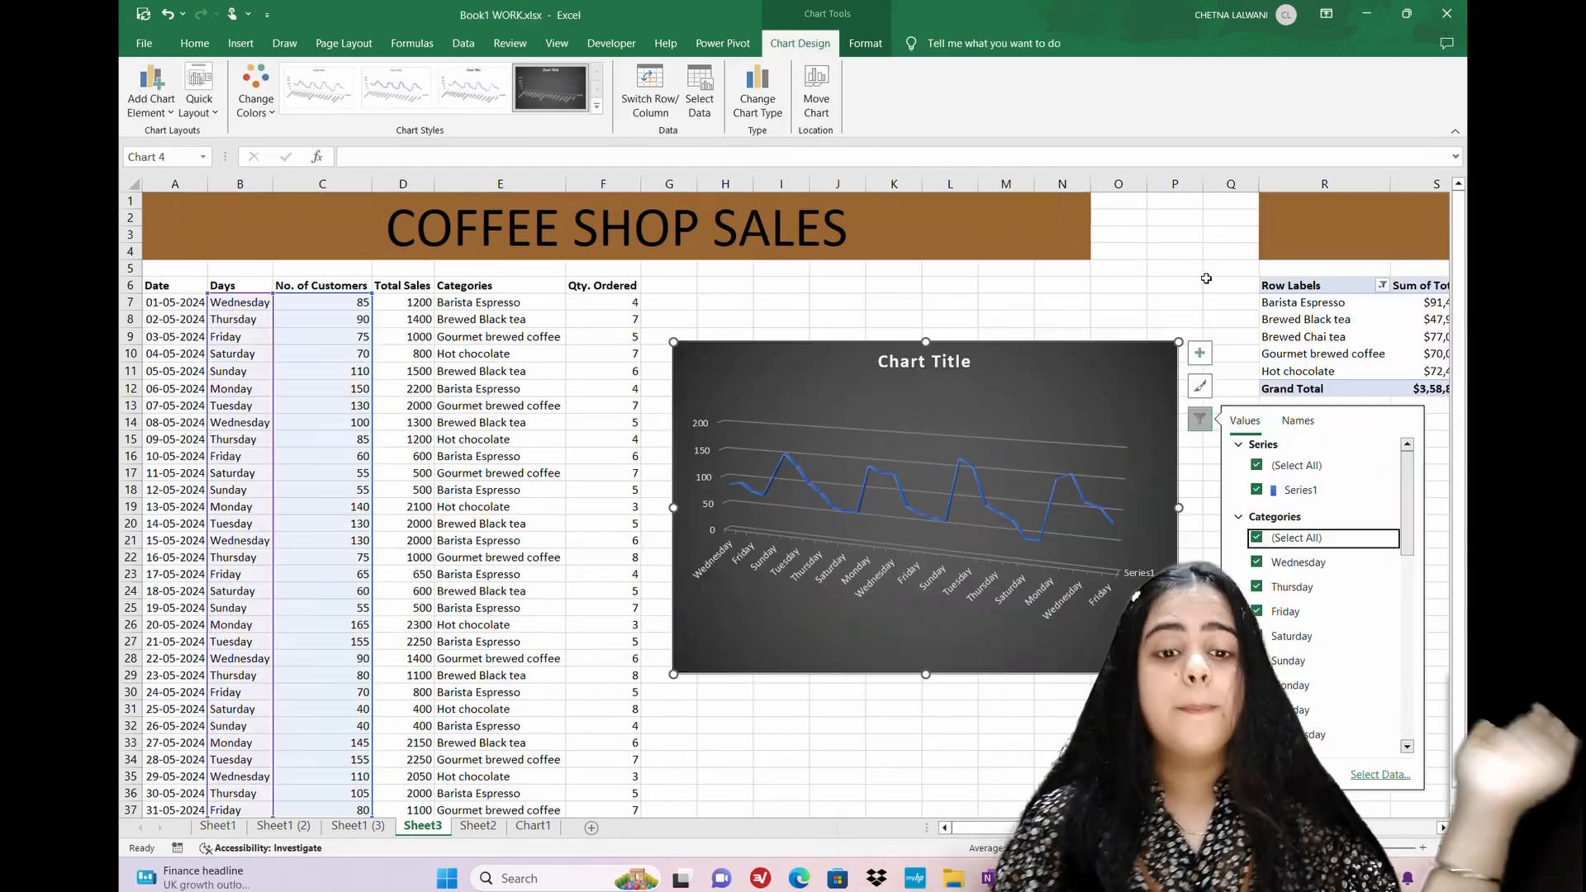
{"action": "left_click", "coordinate": [1211, 281]}
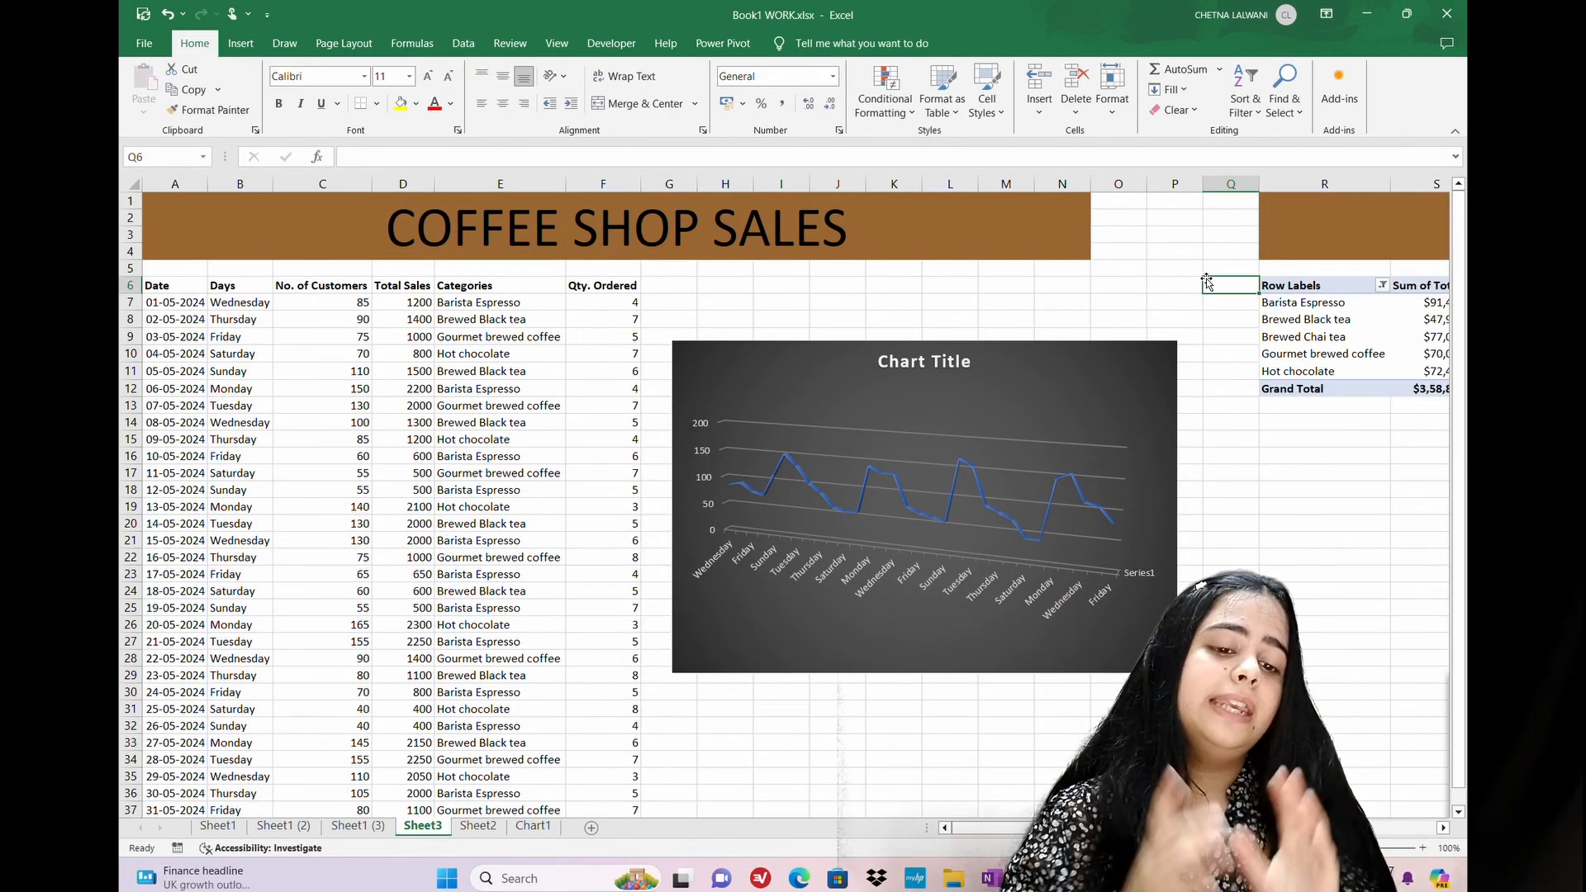